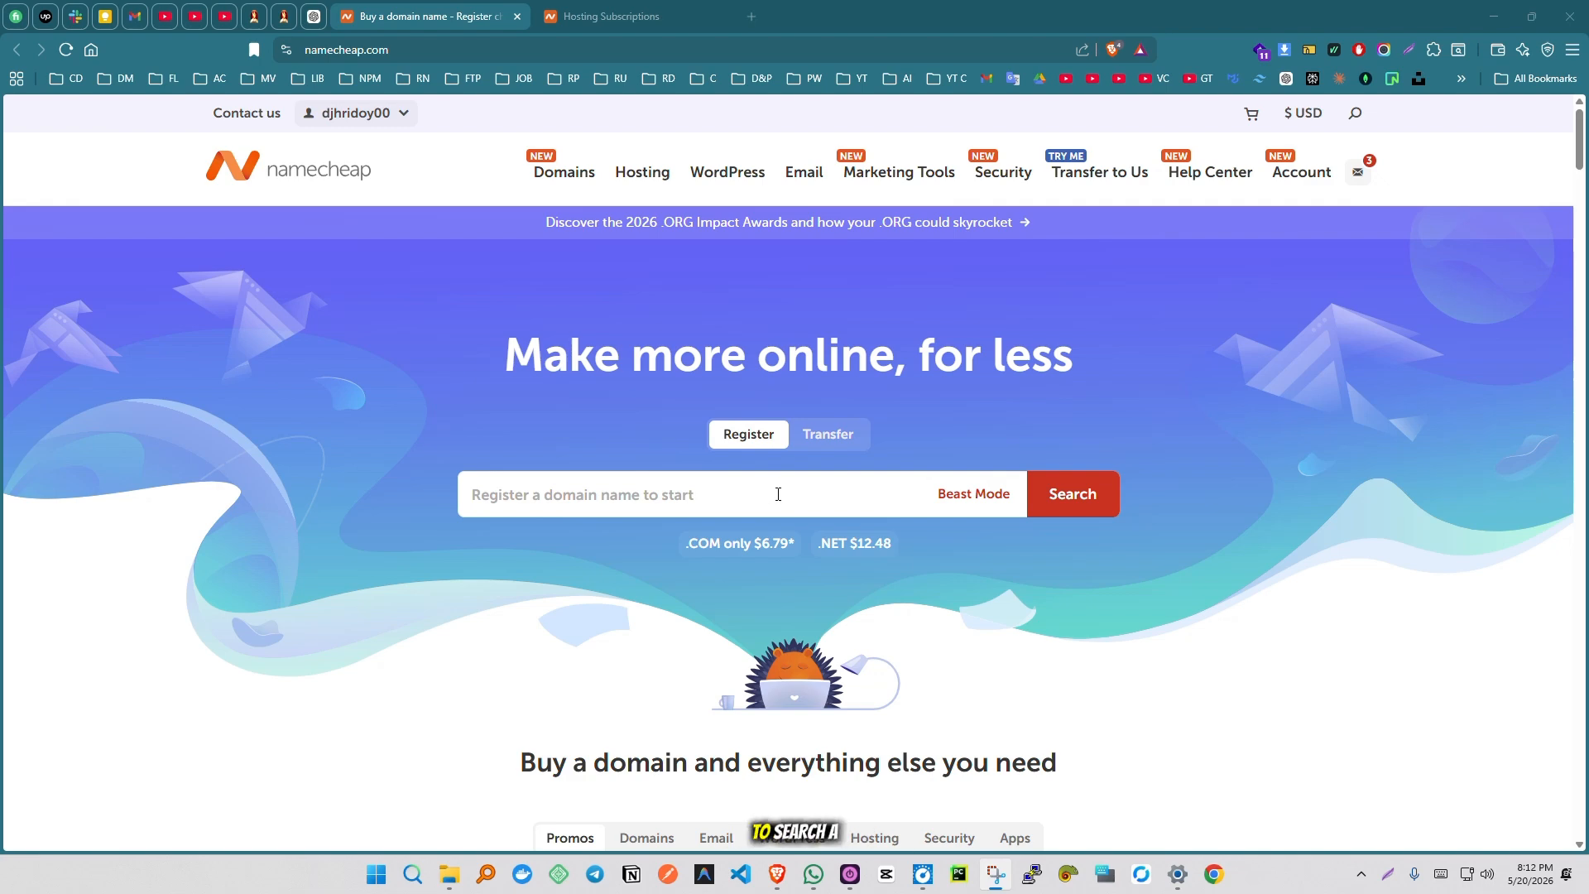
# - Search for the domain anything.com and add the suggested premium domain anything.to to the cart
pyautogui.click(778, 494)
pyautogui.write('a')
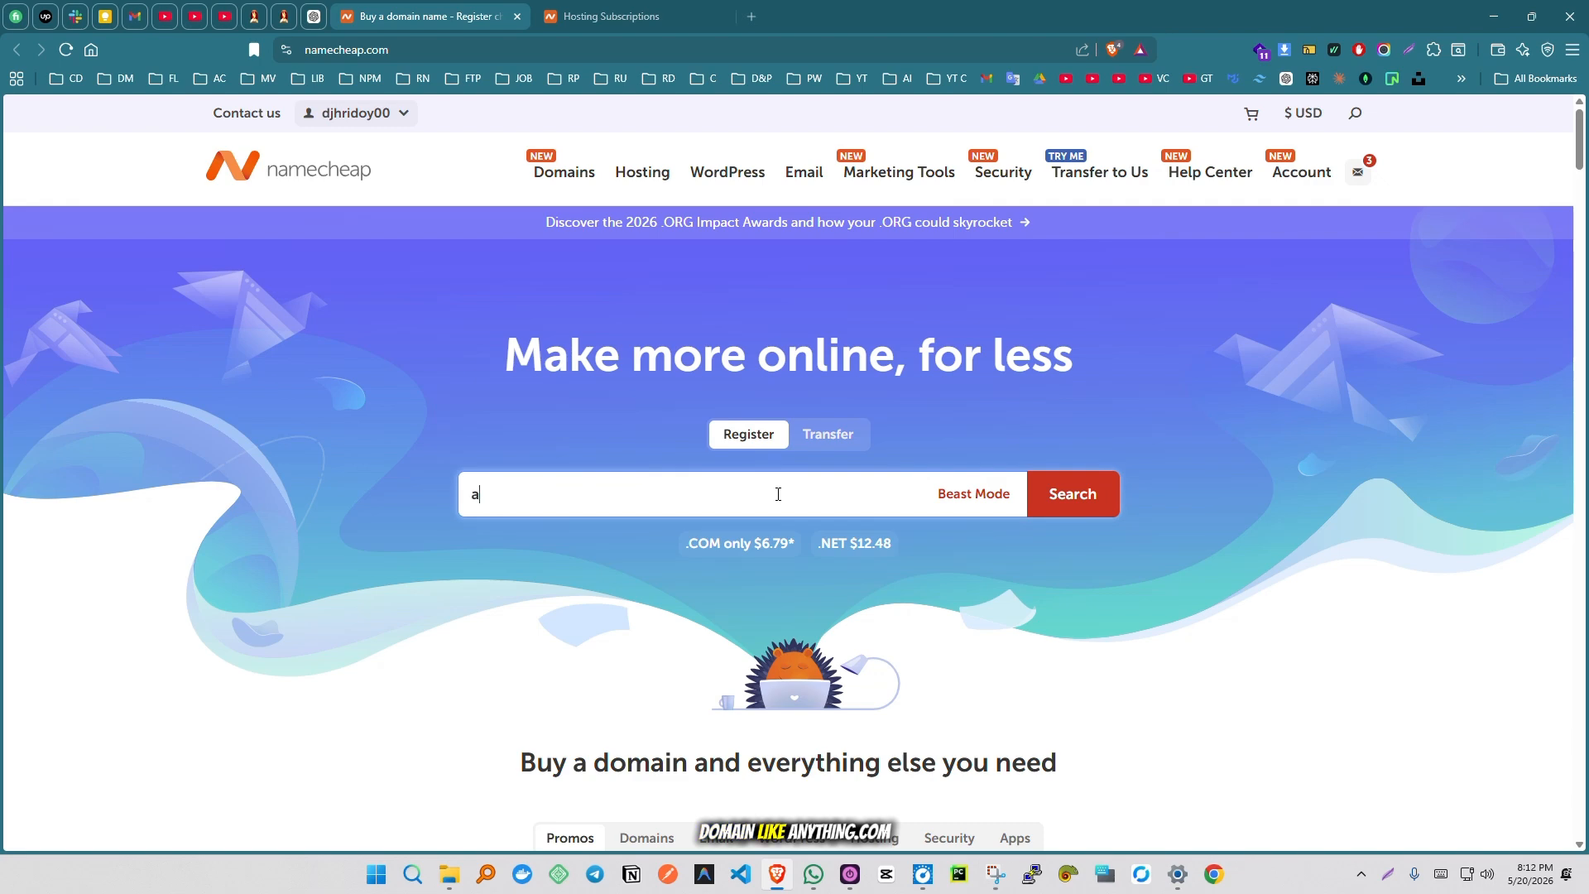
pyautogui.write('nything')
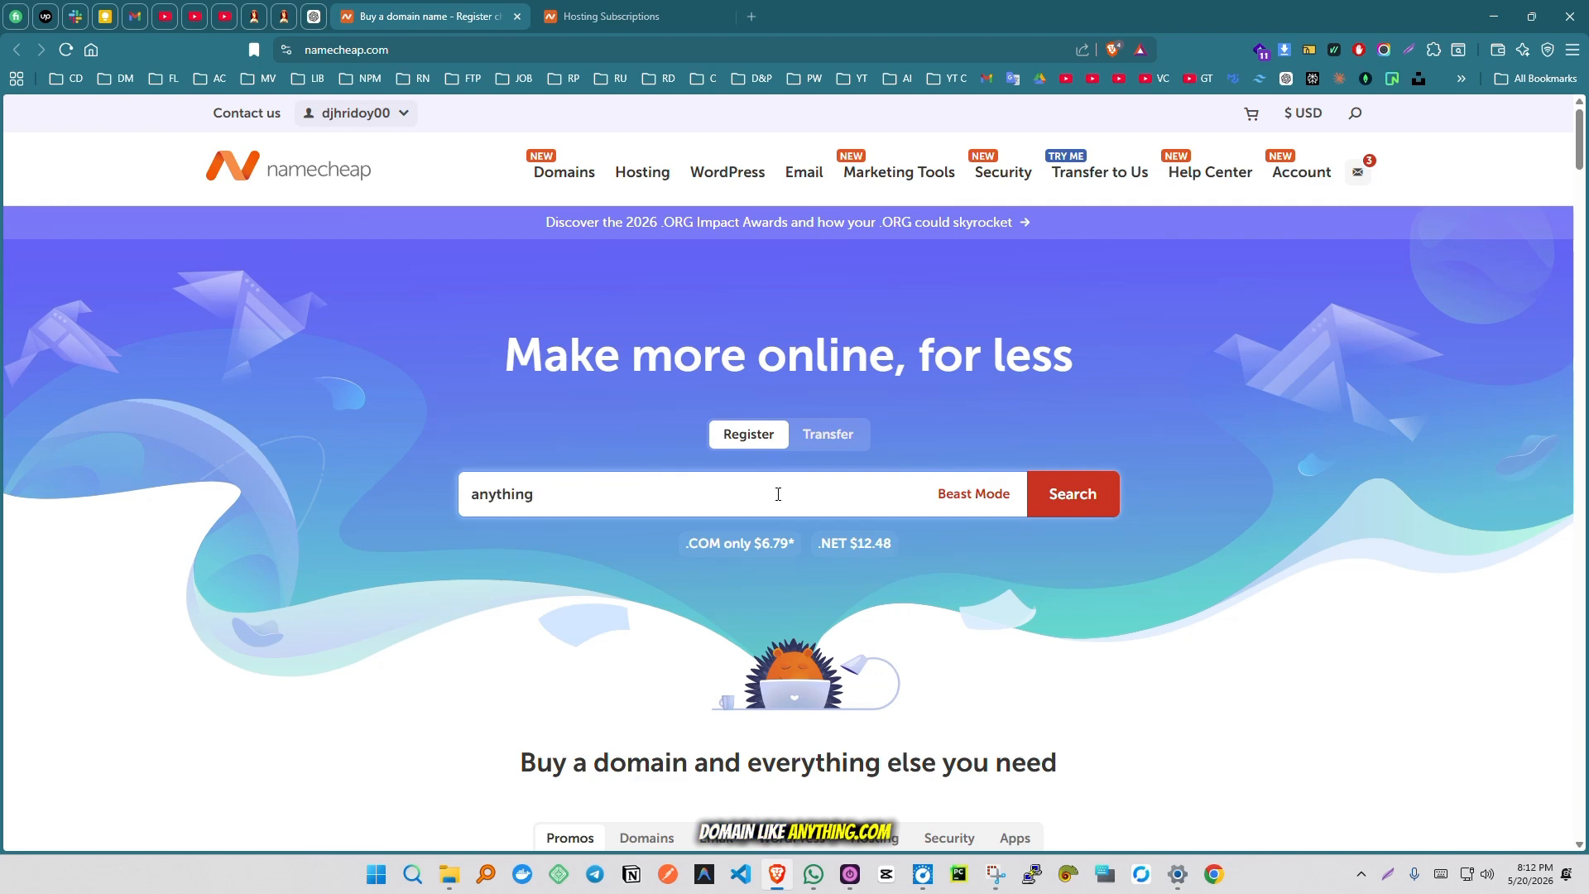
pyautogui.write('.;com')
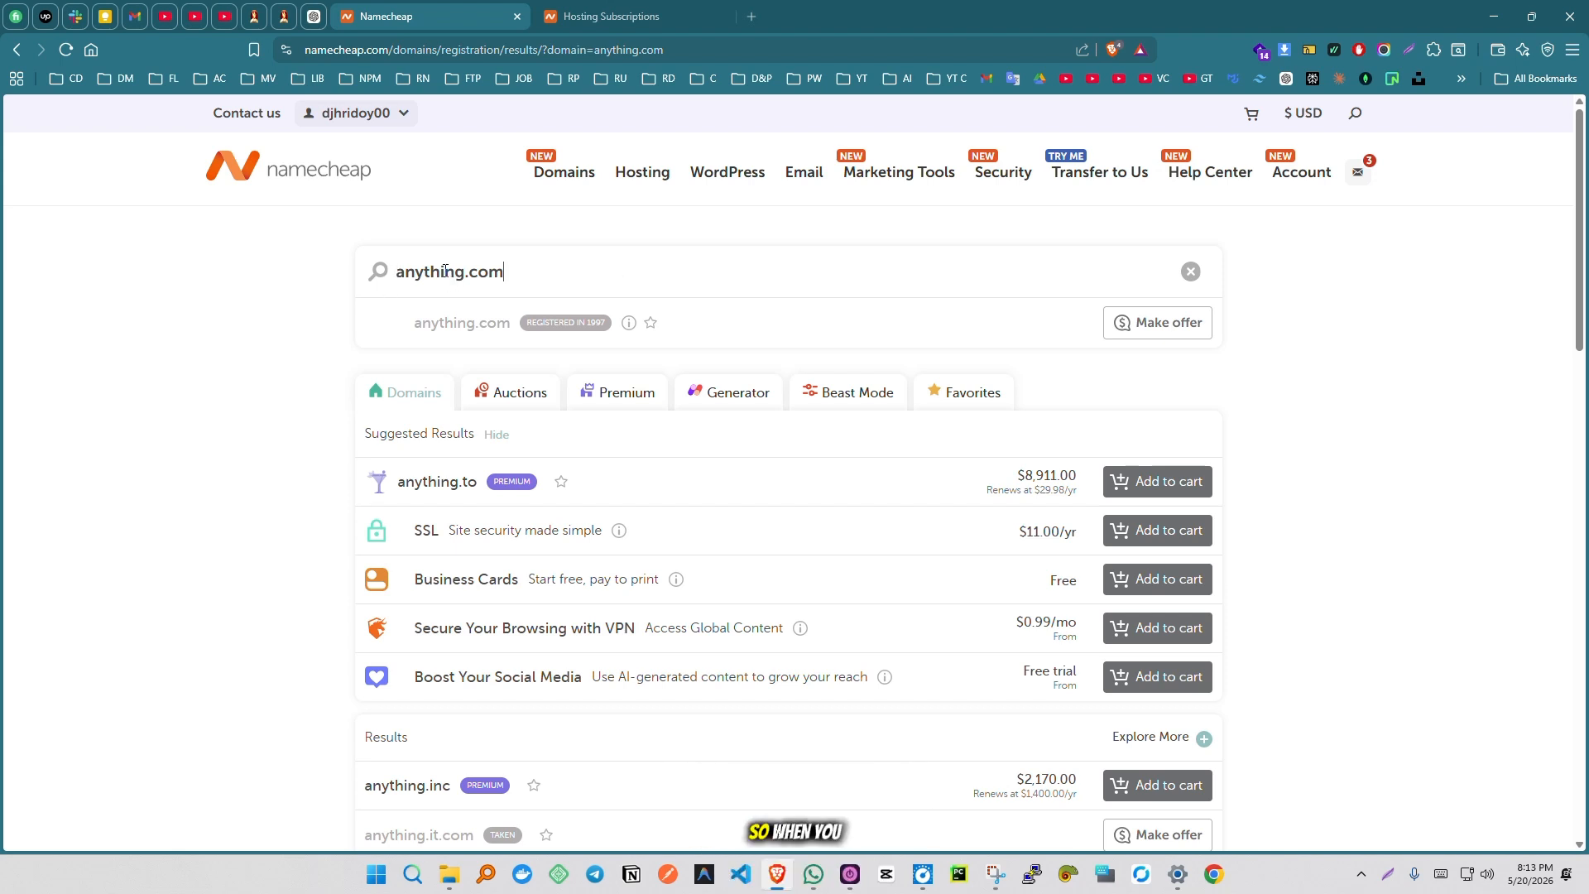
pyautogui.click(1123, 487)
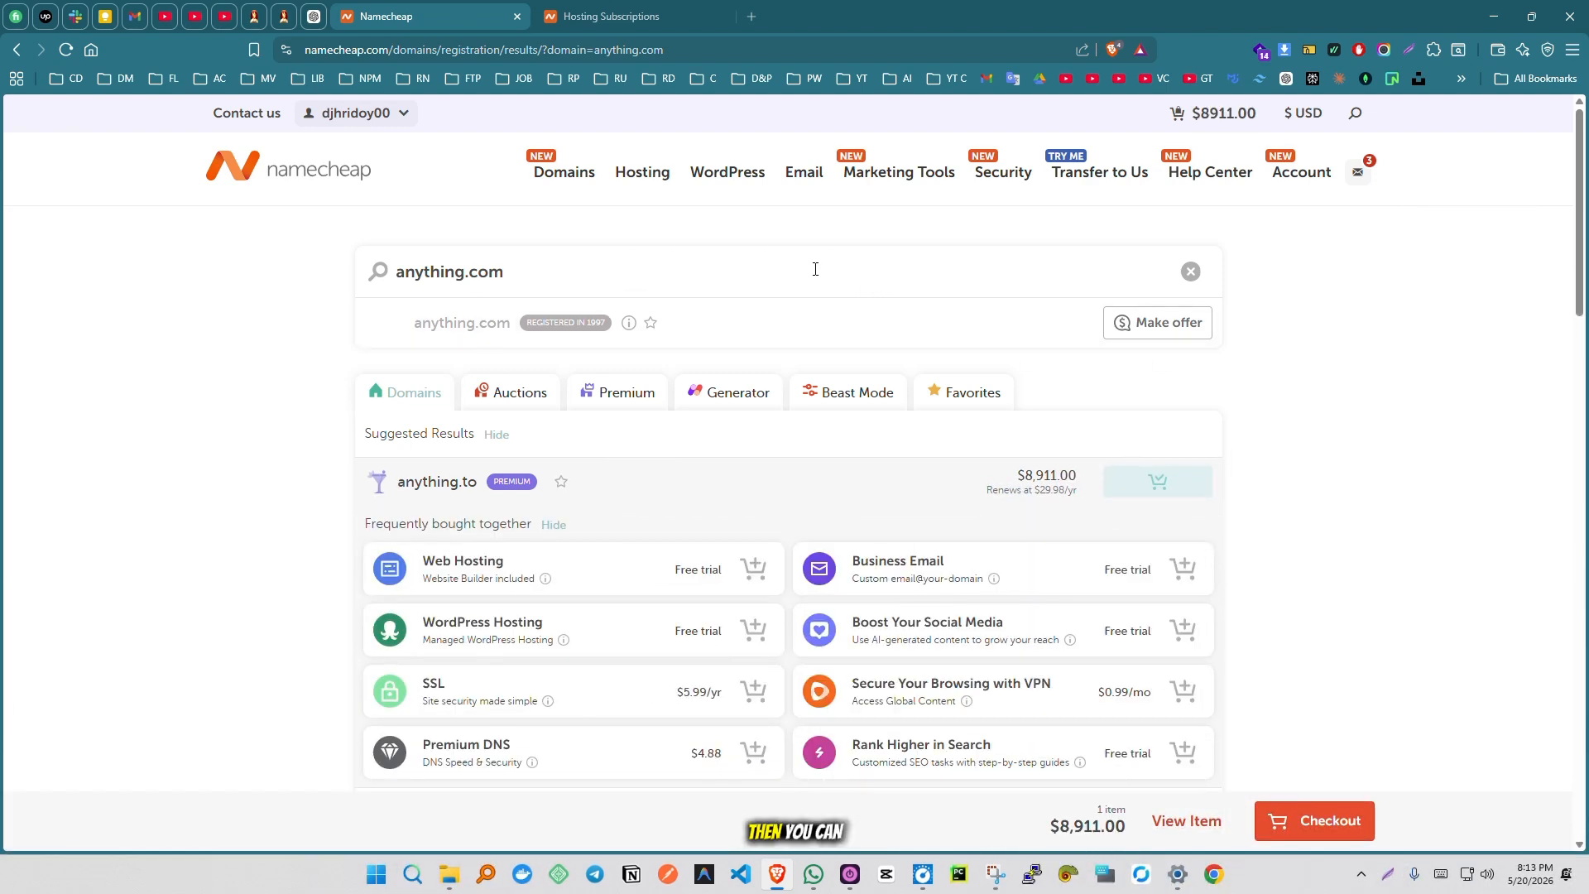
# - Look over the web hosting page and go to the Shared Hosting plans
pyautogui.click(640, 178)
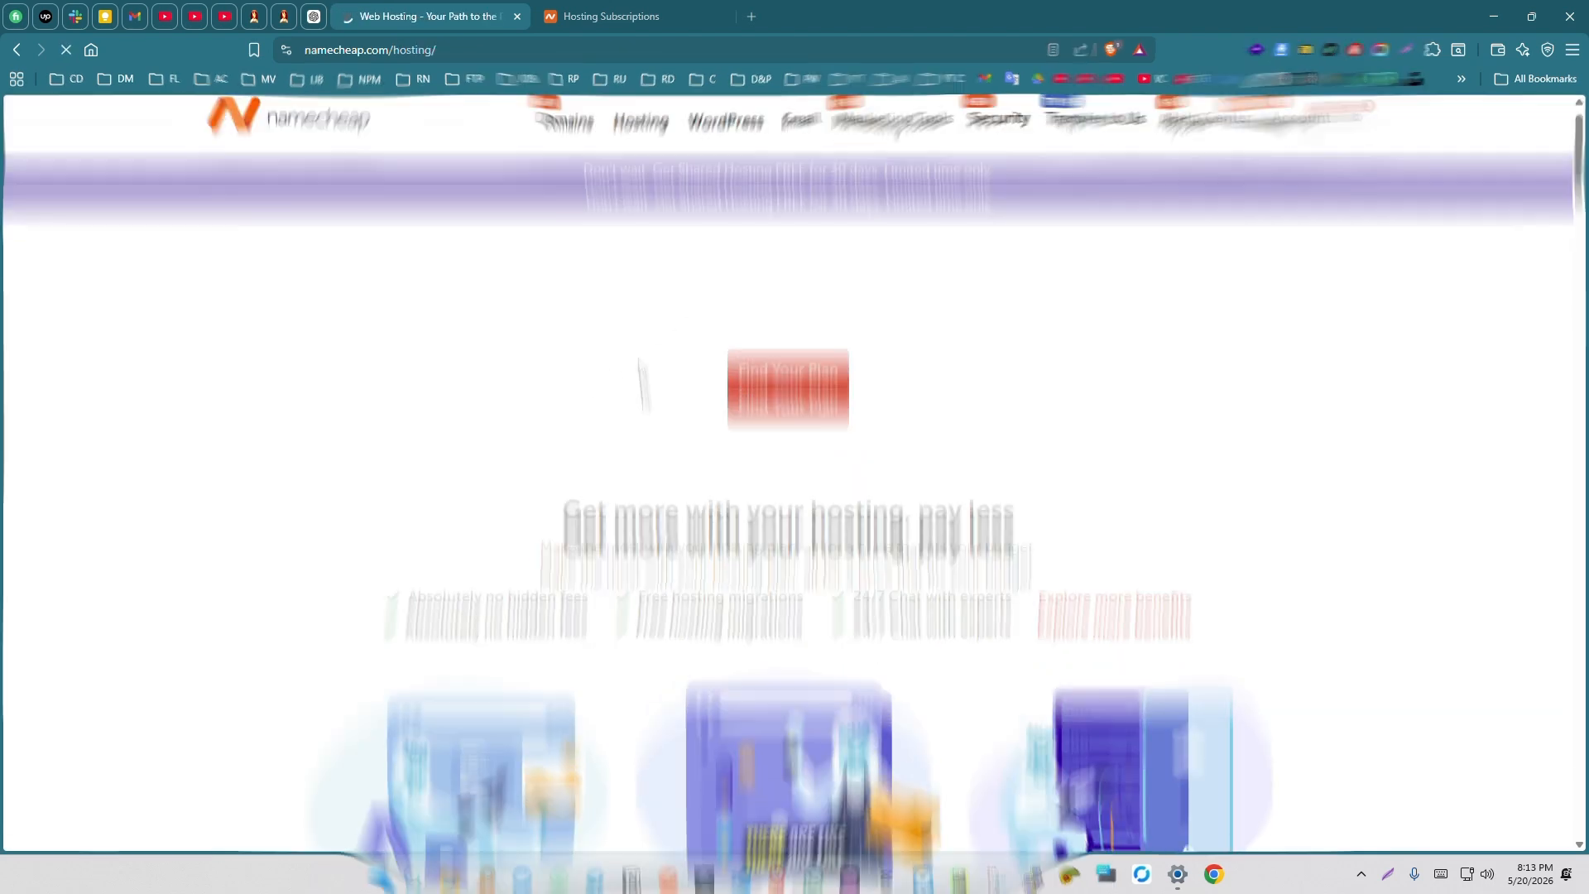
pyautogui.scroll(-11, 641, 366)
pyautogui.scroll(6, 642, 368)
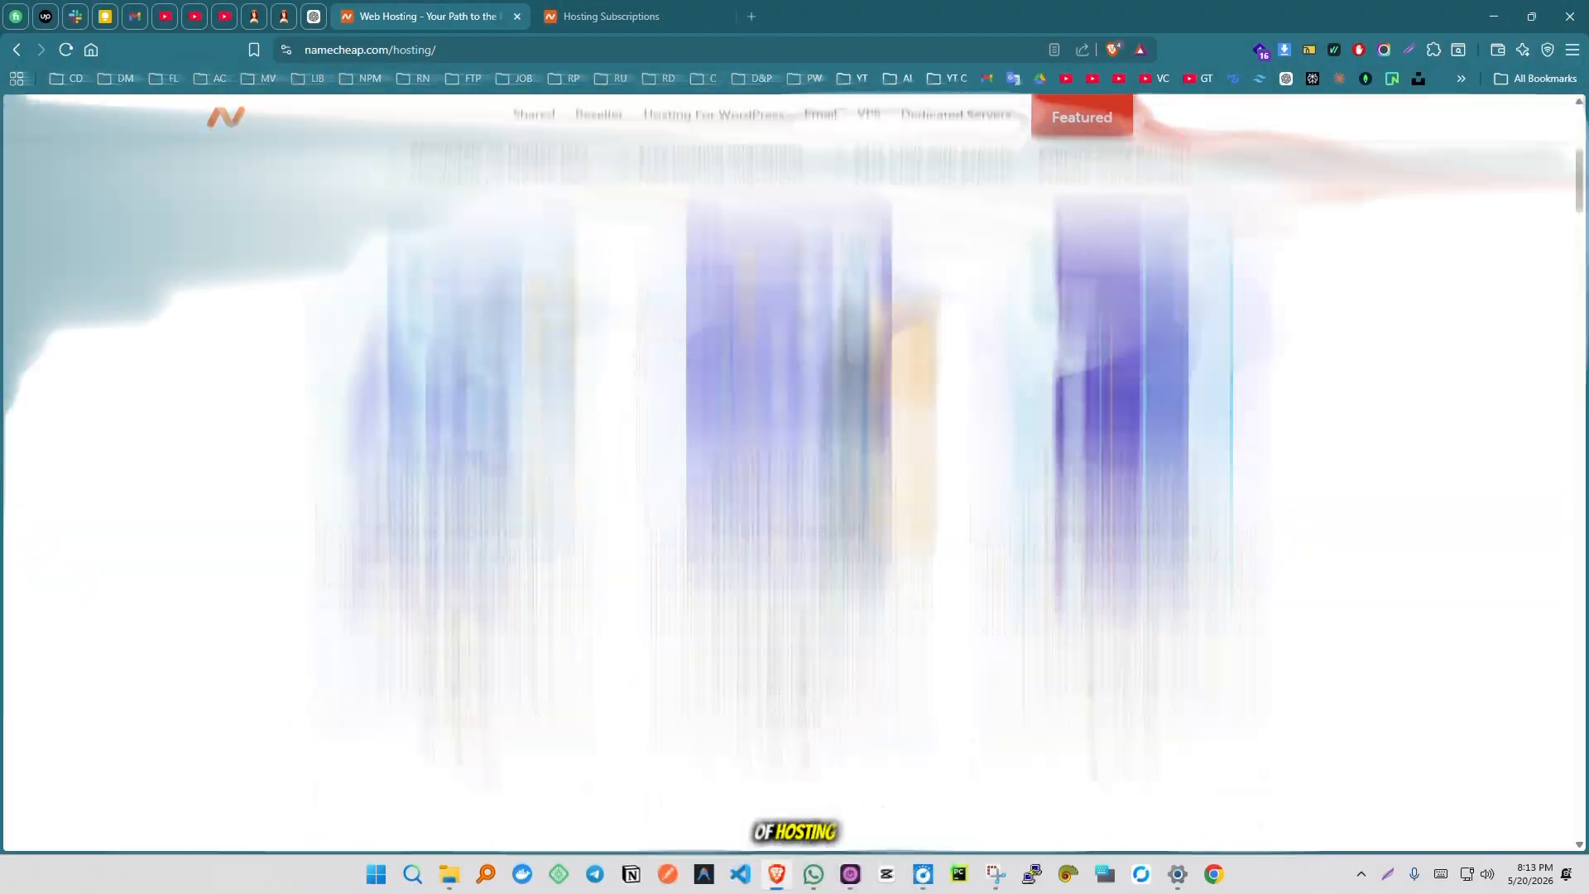
pyautogui.scroll(5, 794, 472)
pyautogui.moveTo(647, 174)
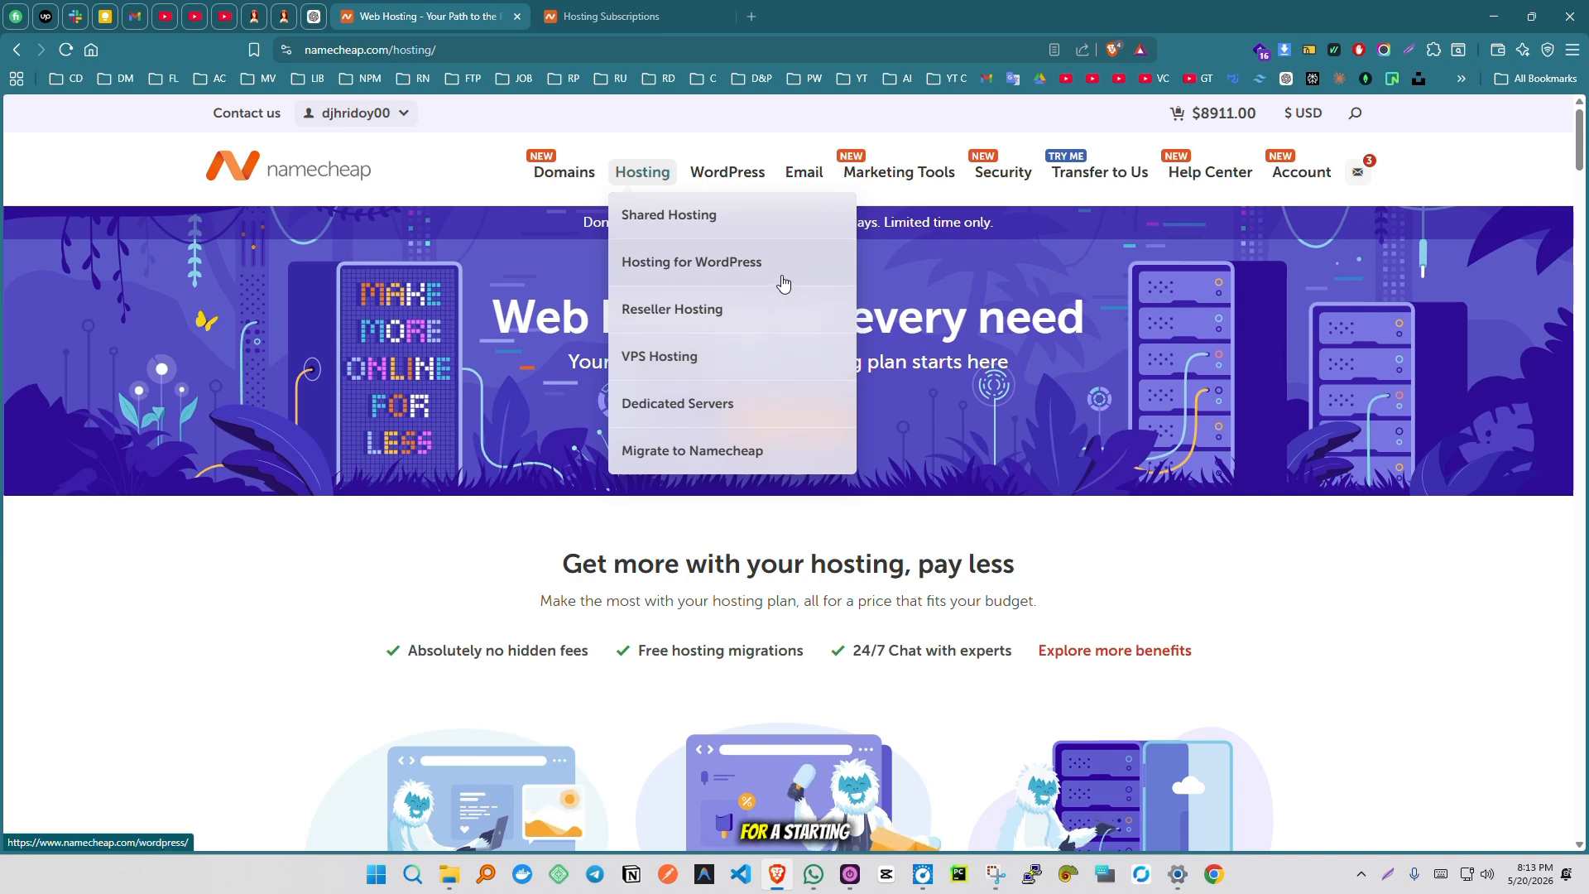
pyautogui.click(756, 221)
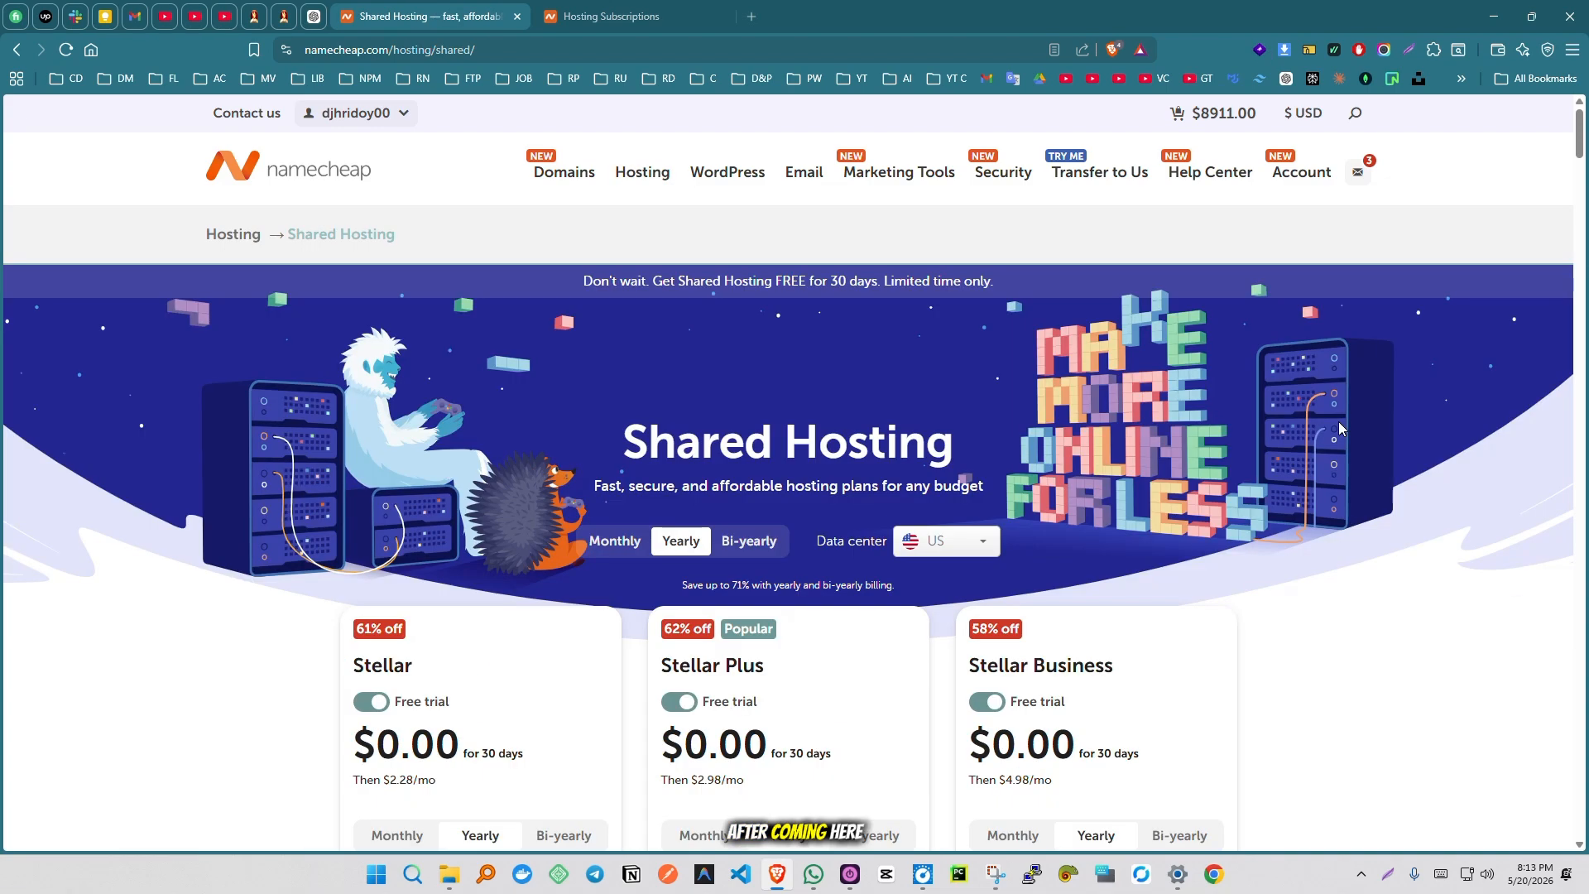
# - Review the shared hosting plans, checking the Stellar plan's website, storage and bandwidth allowances
pyautogui.scroll(-7, 1338, 420)
pyautogui.scroll(1, 417, 239)
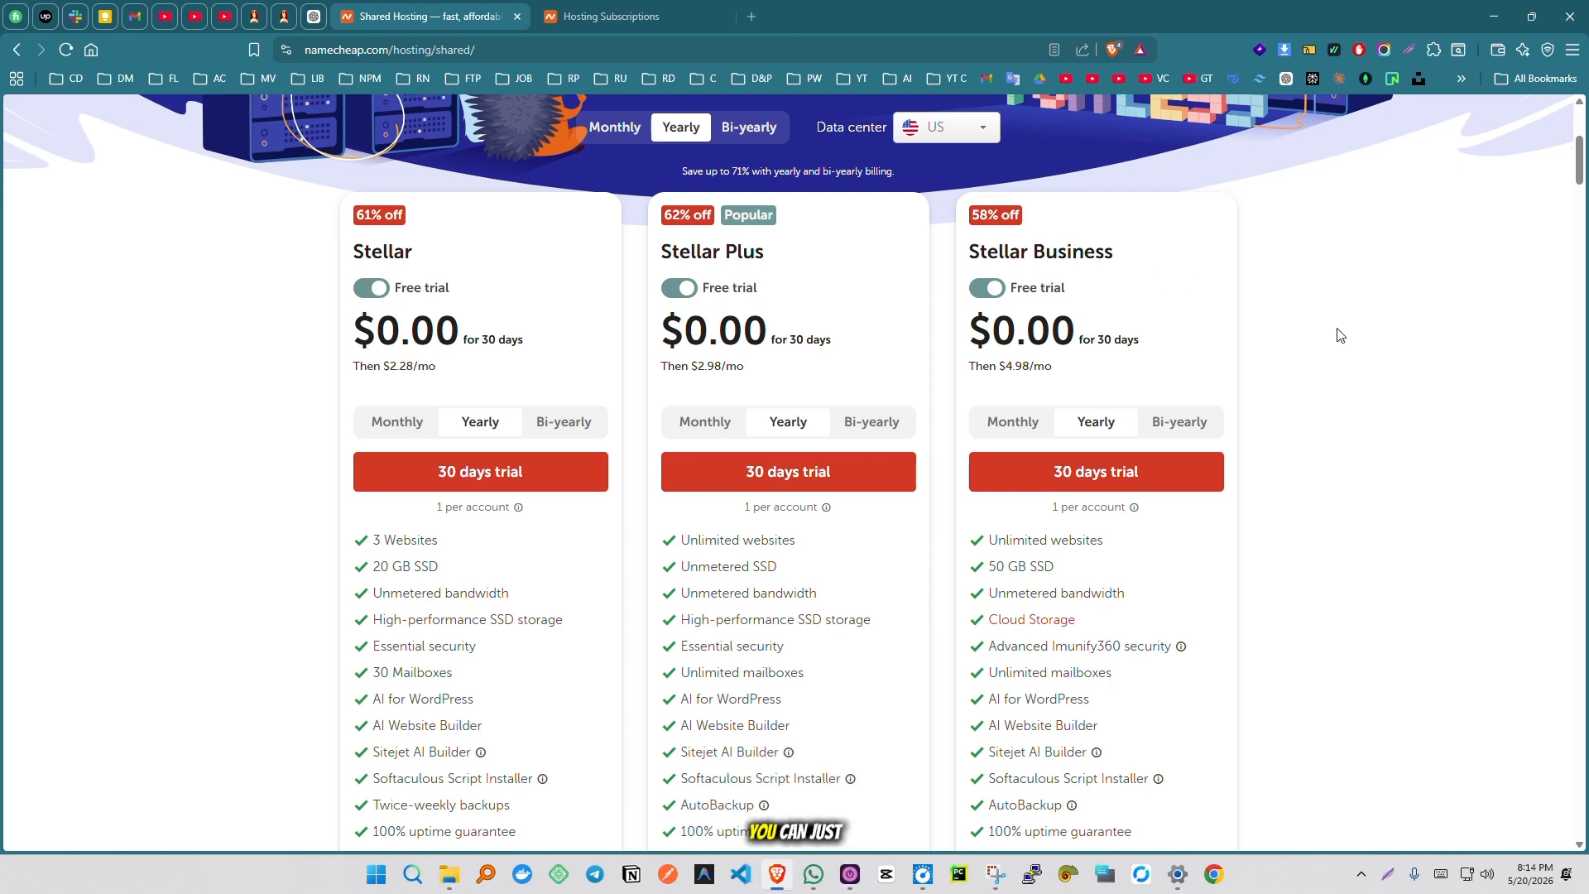
pyautogui.scroll(-2, 1336, 335)
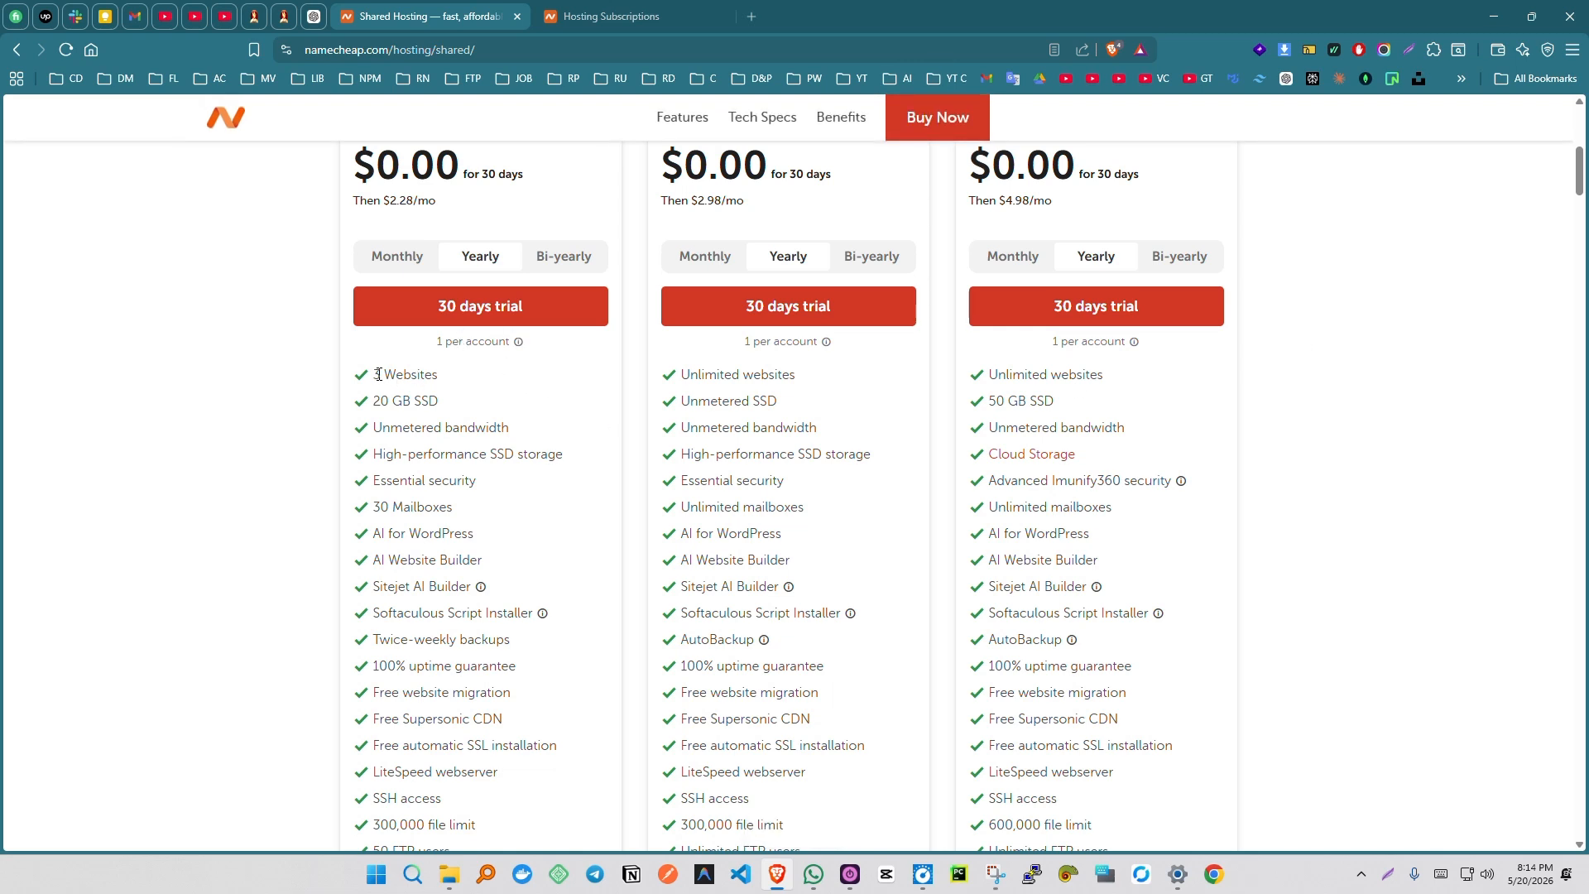
pyautogui.moveTo(372, 375)
pyautogui.mouseDown()
pyautogui.moveTo(440, 376)
pyautogui.moveTo(415, 402)
pyautogui.moveTo(375, 401)
pyautogui.mouseUp()
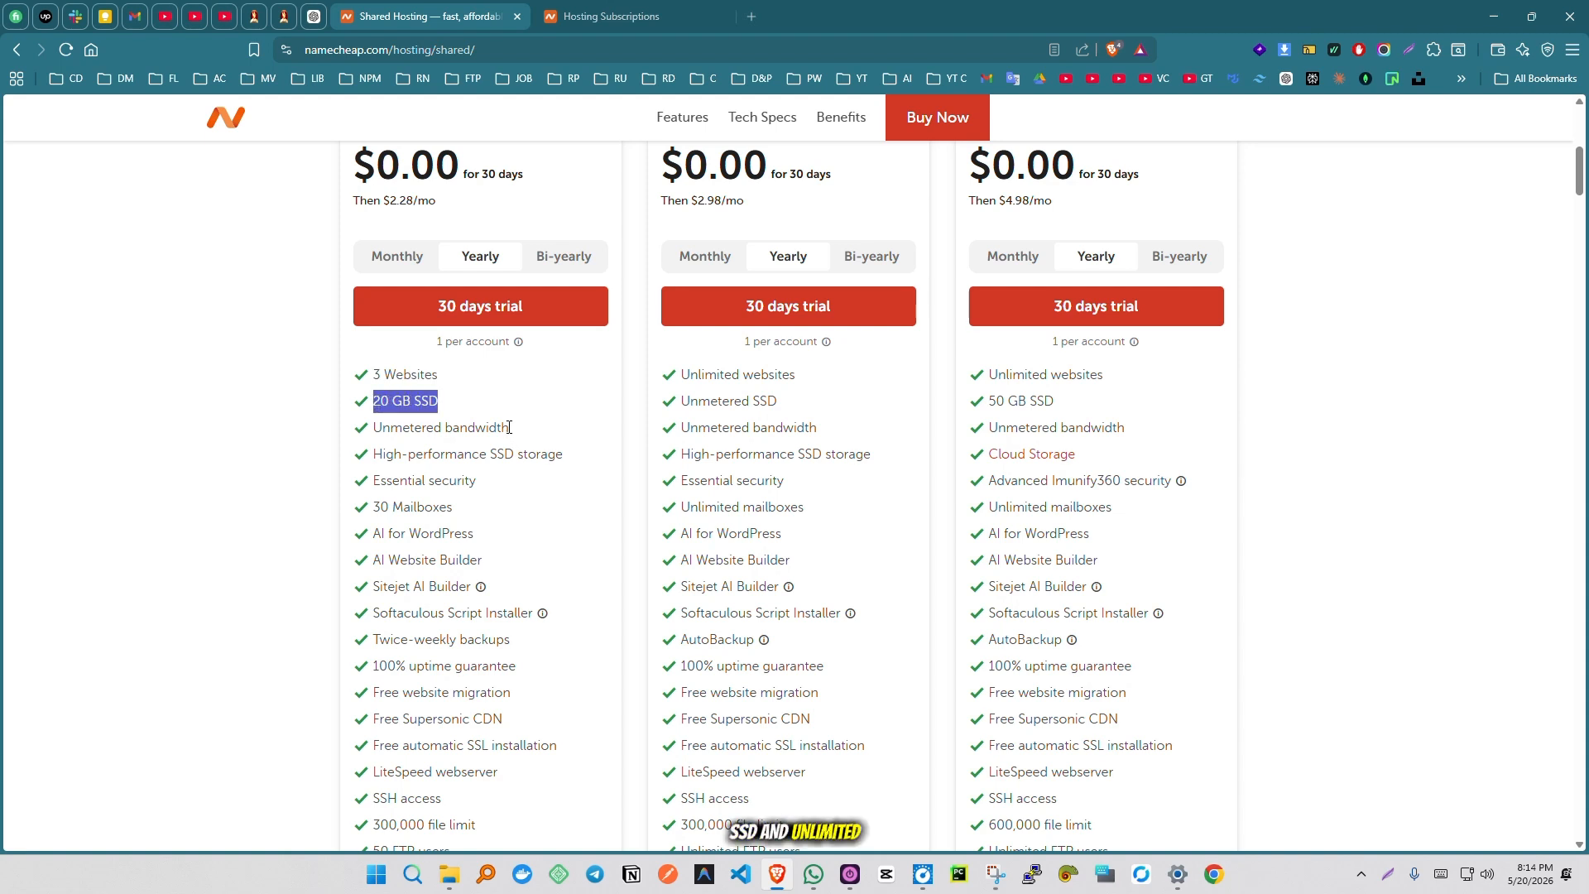
pyautogui.moveTo(509, 427); pyautogui.dragTo(377, 427)
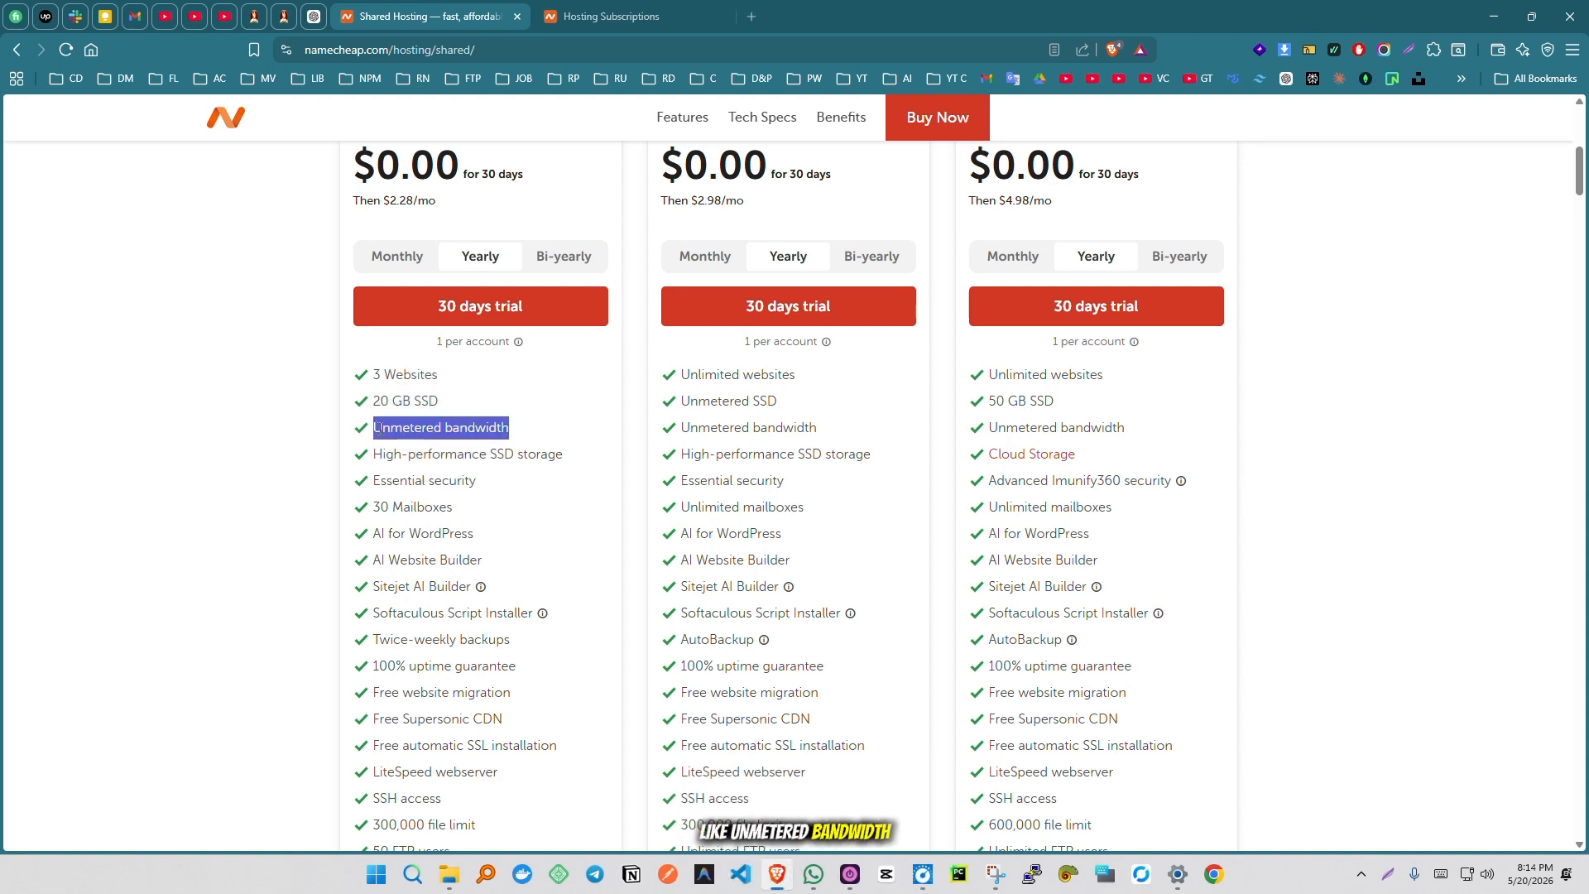
pyautogui.scroll(-3, 549, 514)
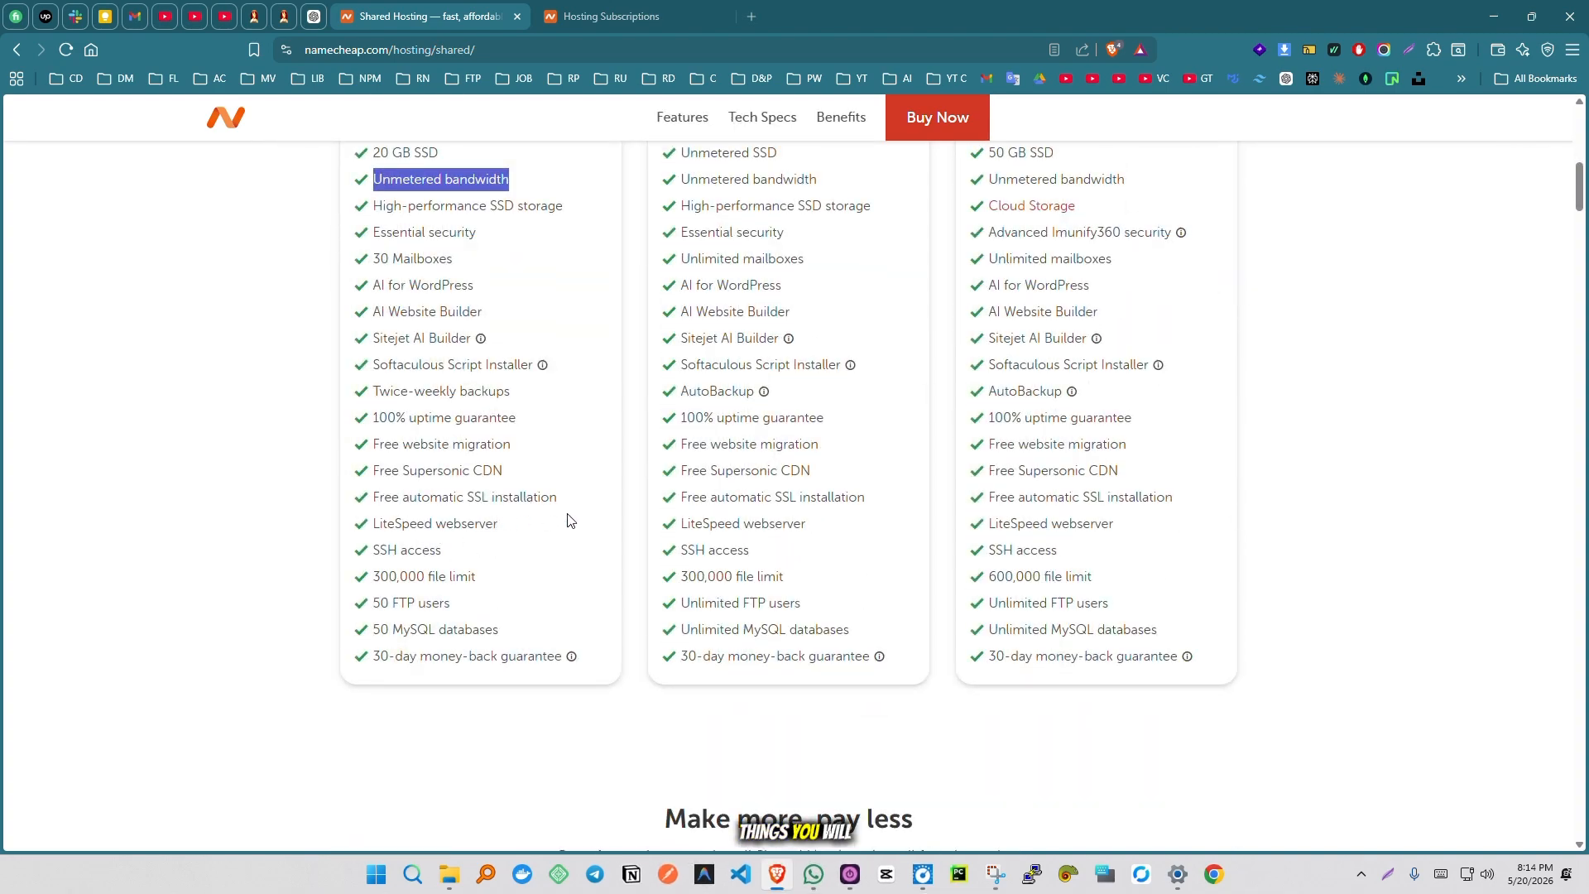
pyautogui.scroll(7, 582, 509)
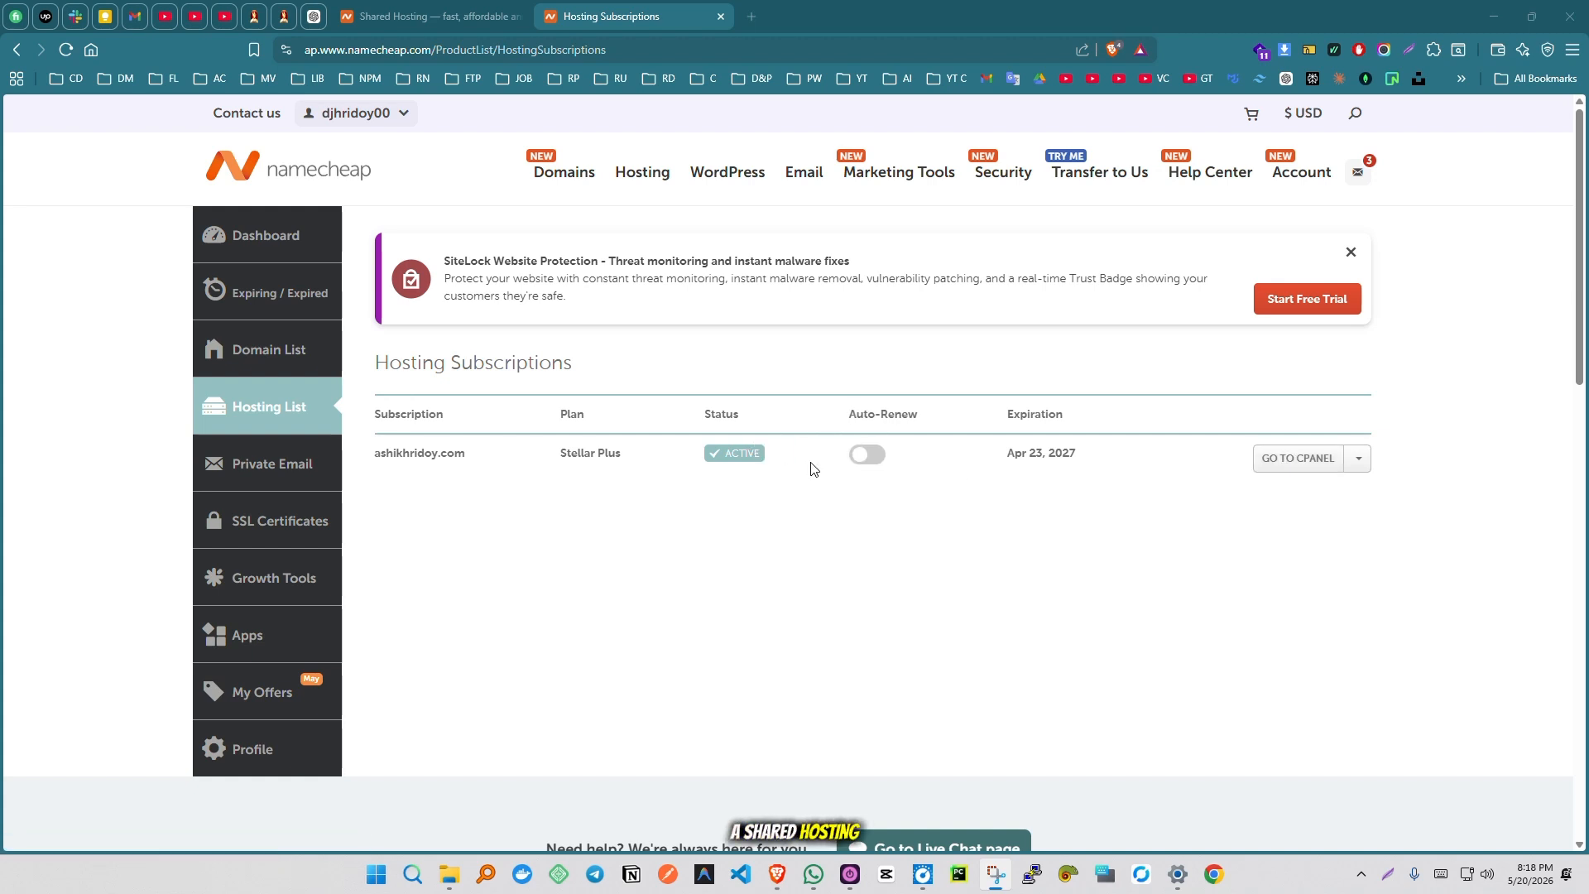
# - Open cPanel for the active hosting subscription, search its tools for "subdomain" and open Domains
pyautogui.click(1269, 465)
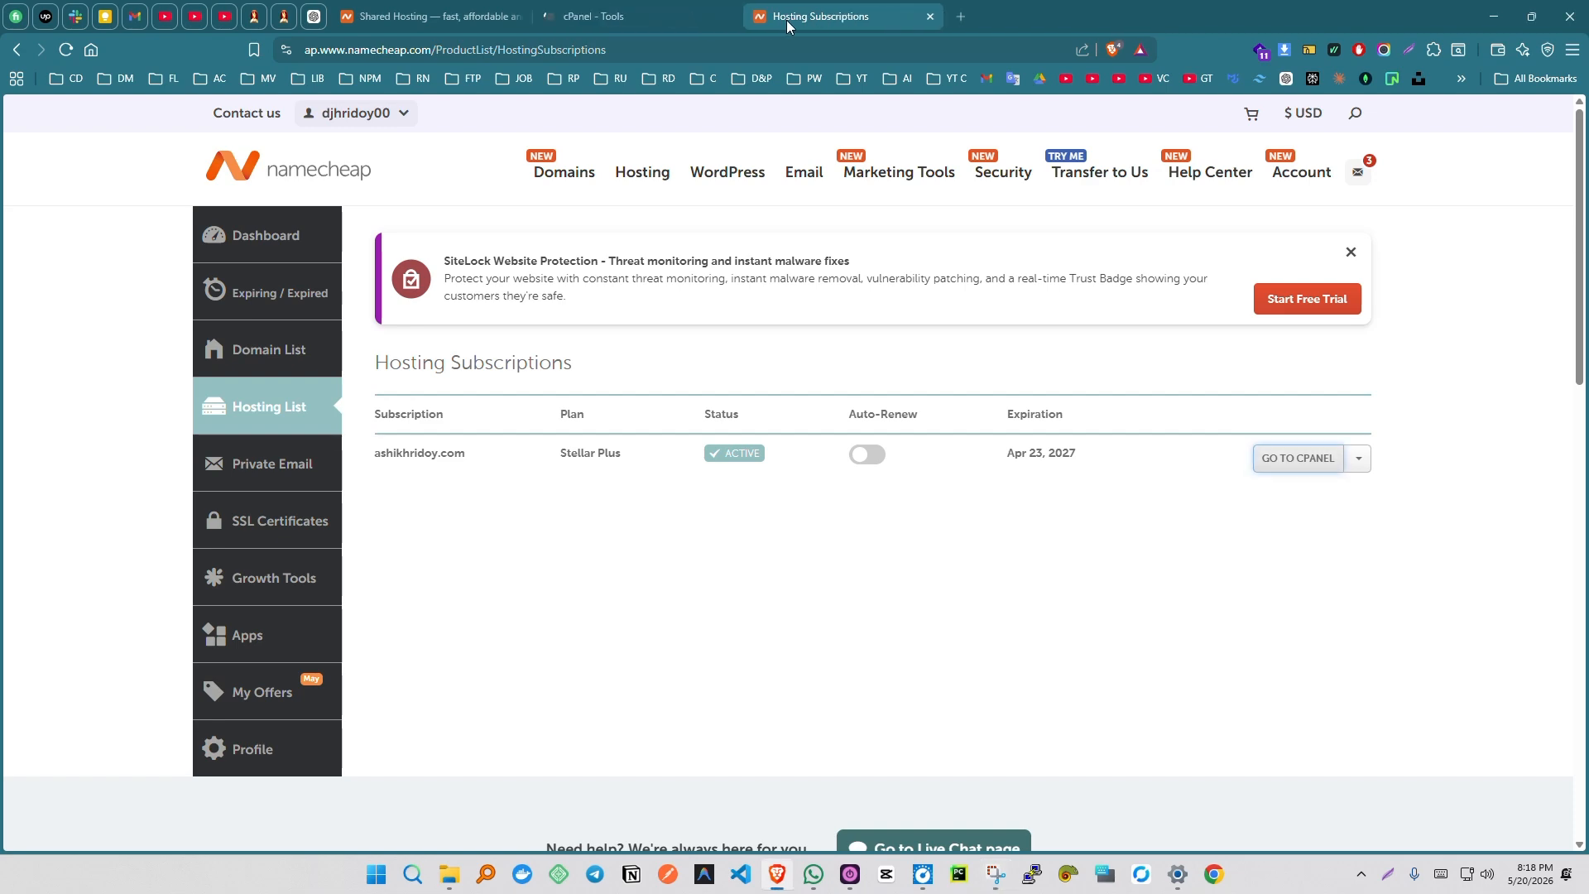
pyautogui.moveTo(786, 20); pyautogui.dragTo(611, 15)
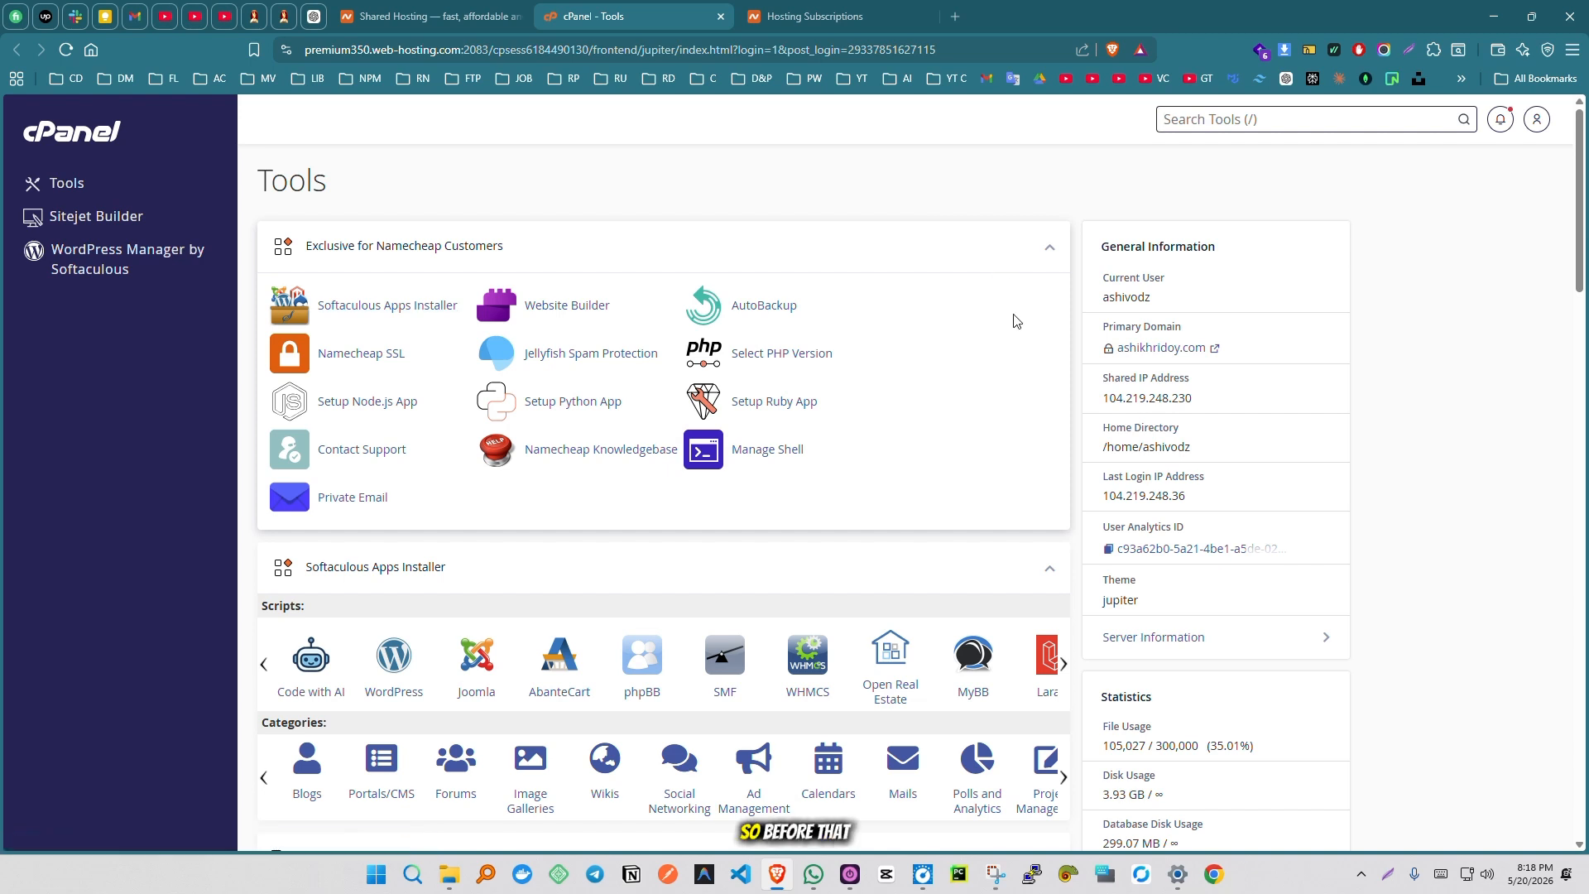
pyautogui.press('/')
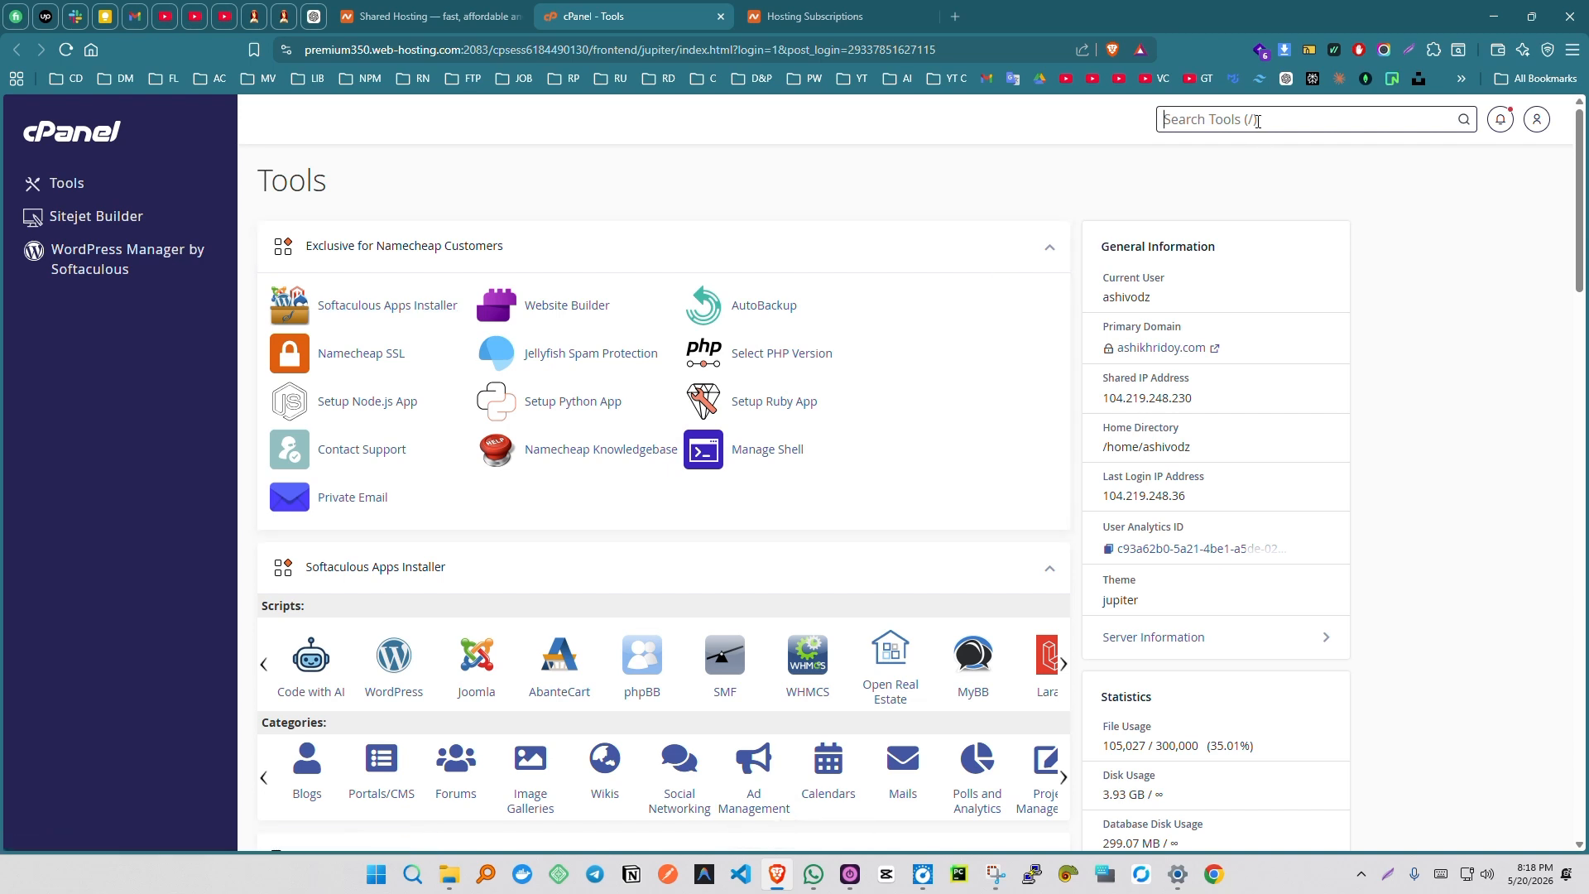
pyautogui.write('subdomain')
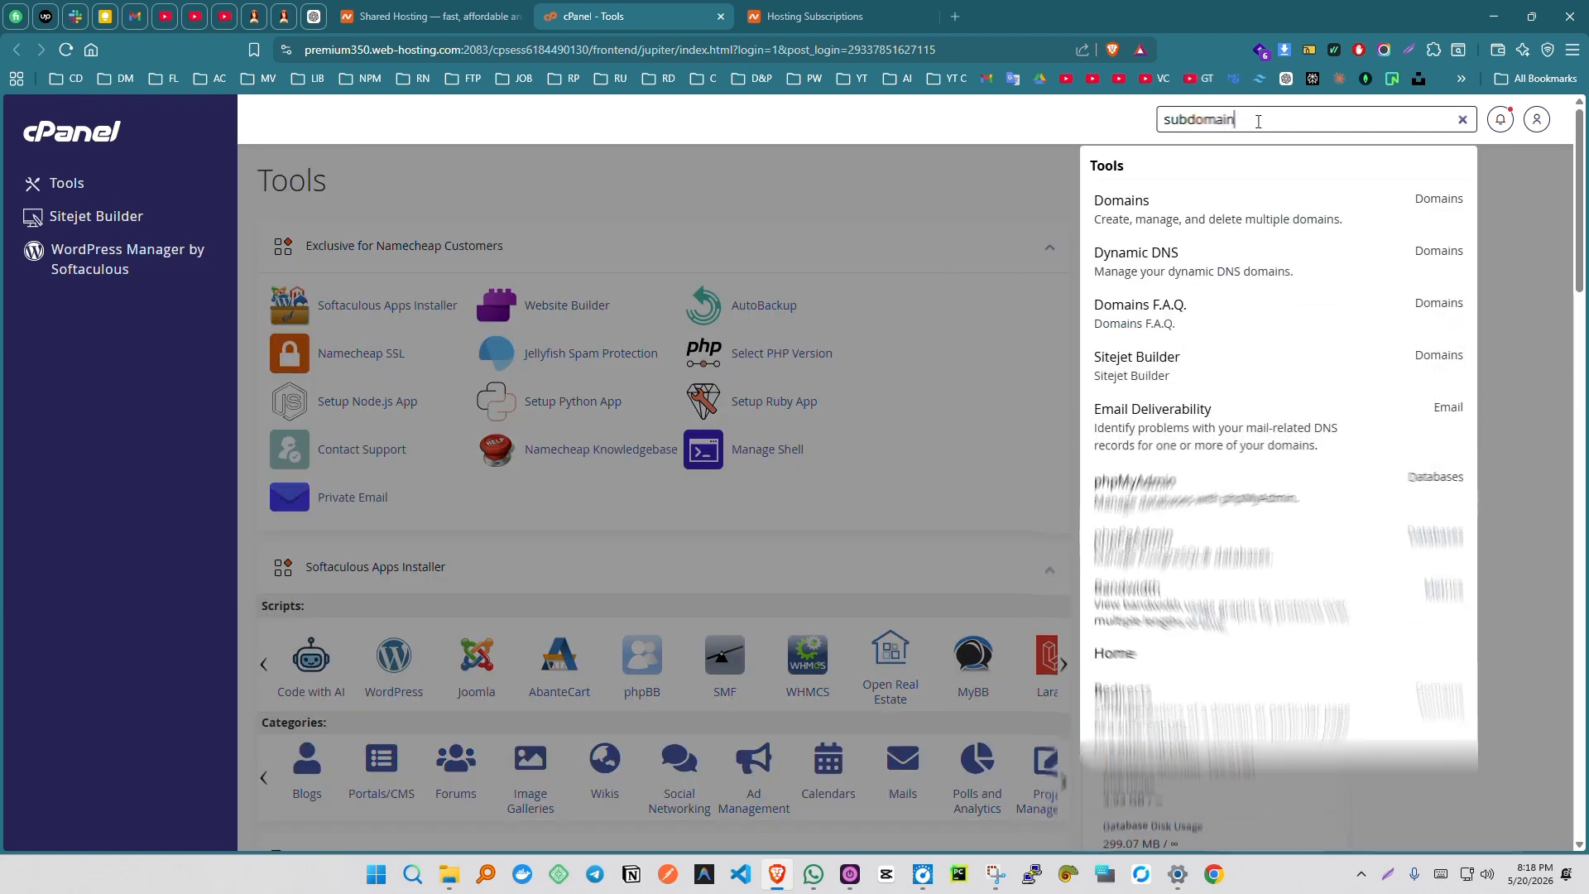
pyautogui.click(1161, 215)
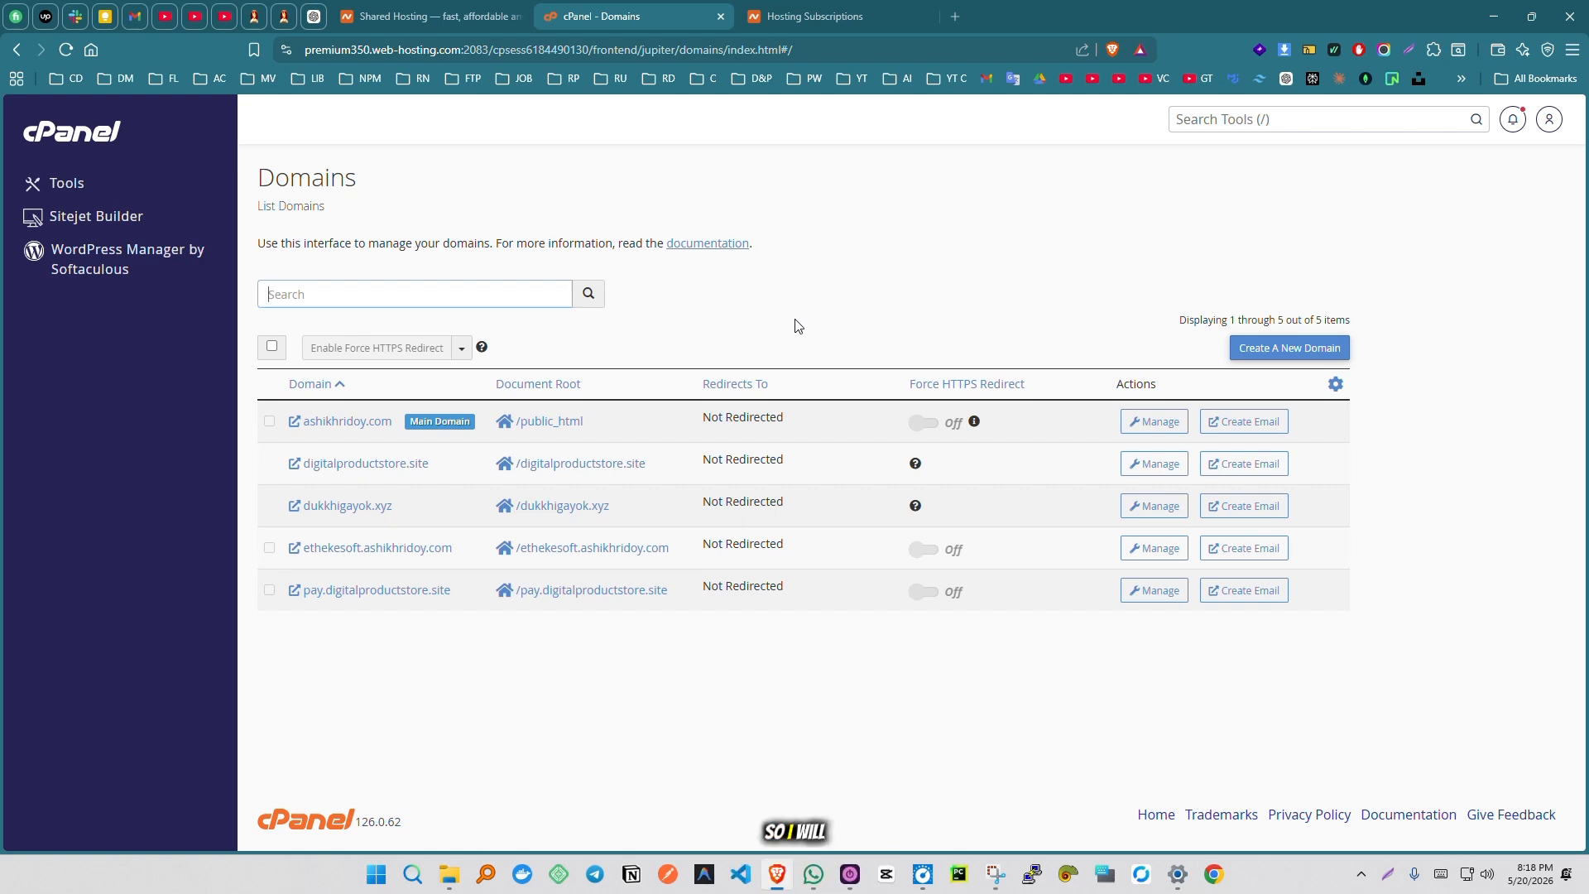
# - Search the domain list for the "practise" subdomain of the main domain, and clear the search
pyautogui.click(427, 292)
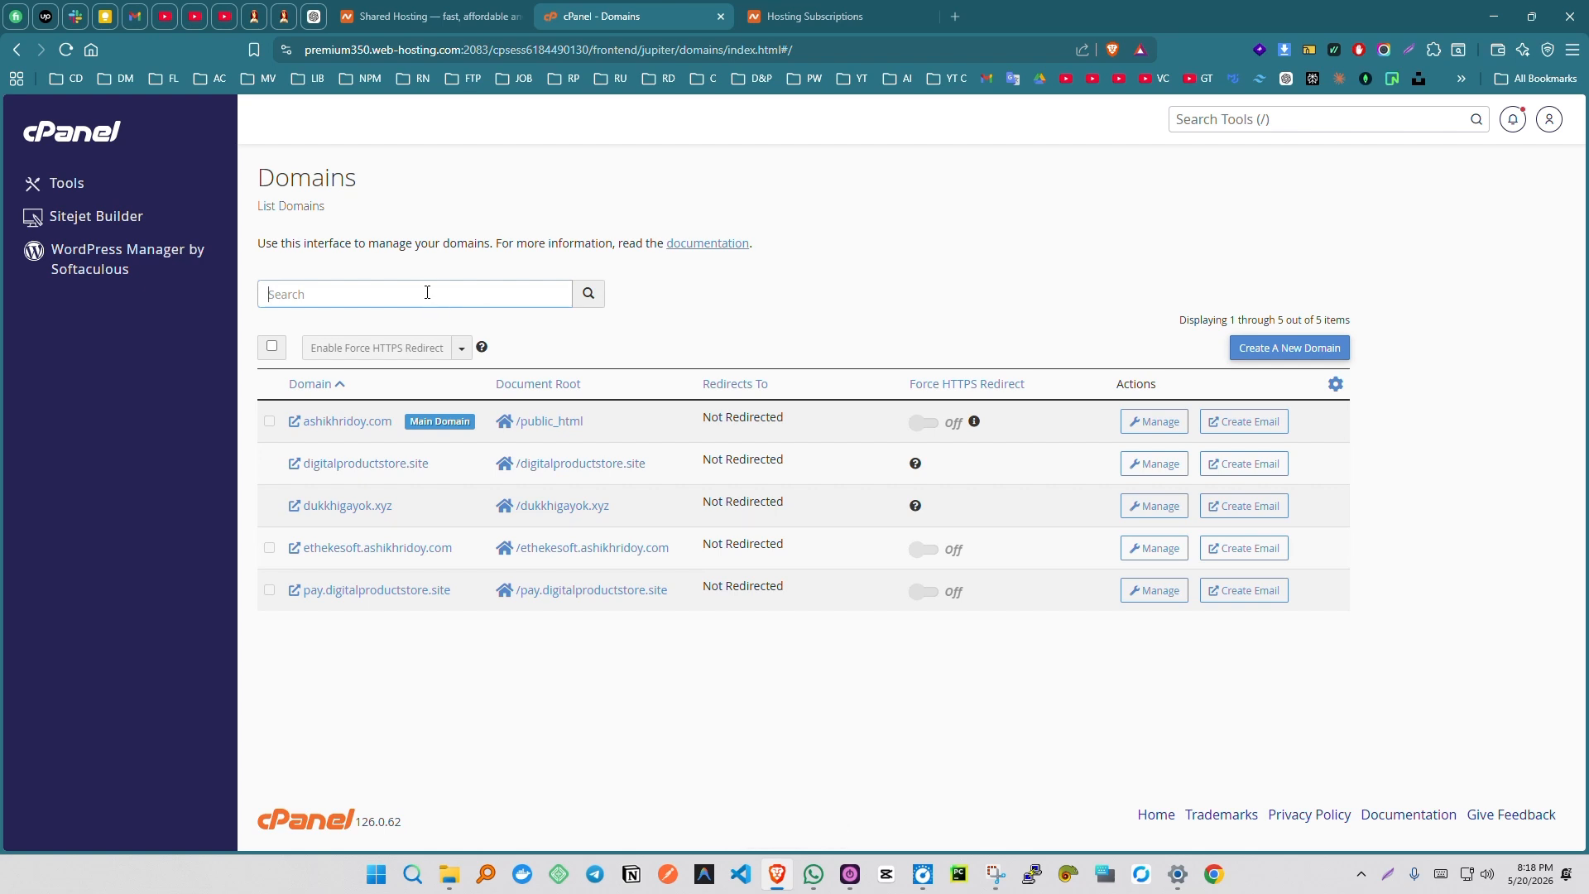
pyautogui.write('practise.ashikhridoy.com')
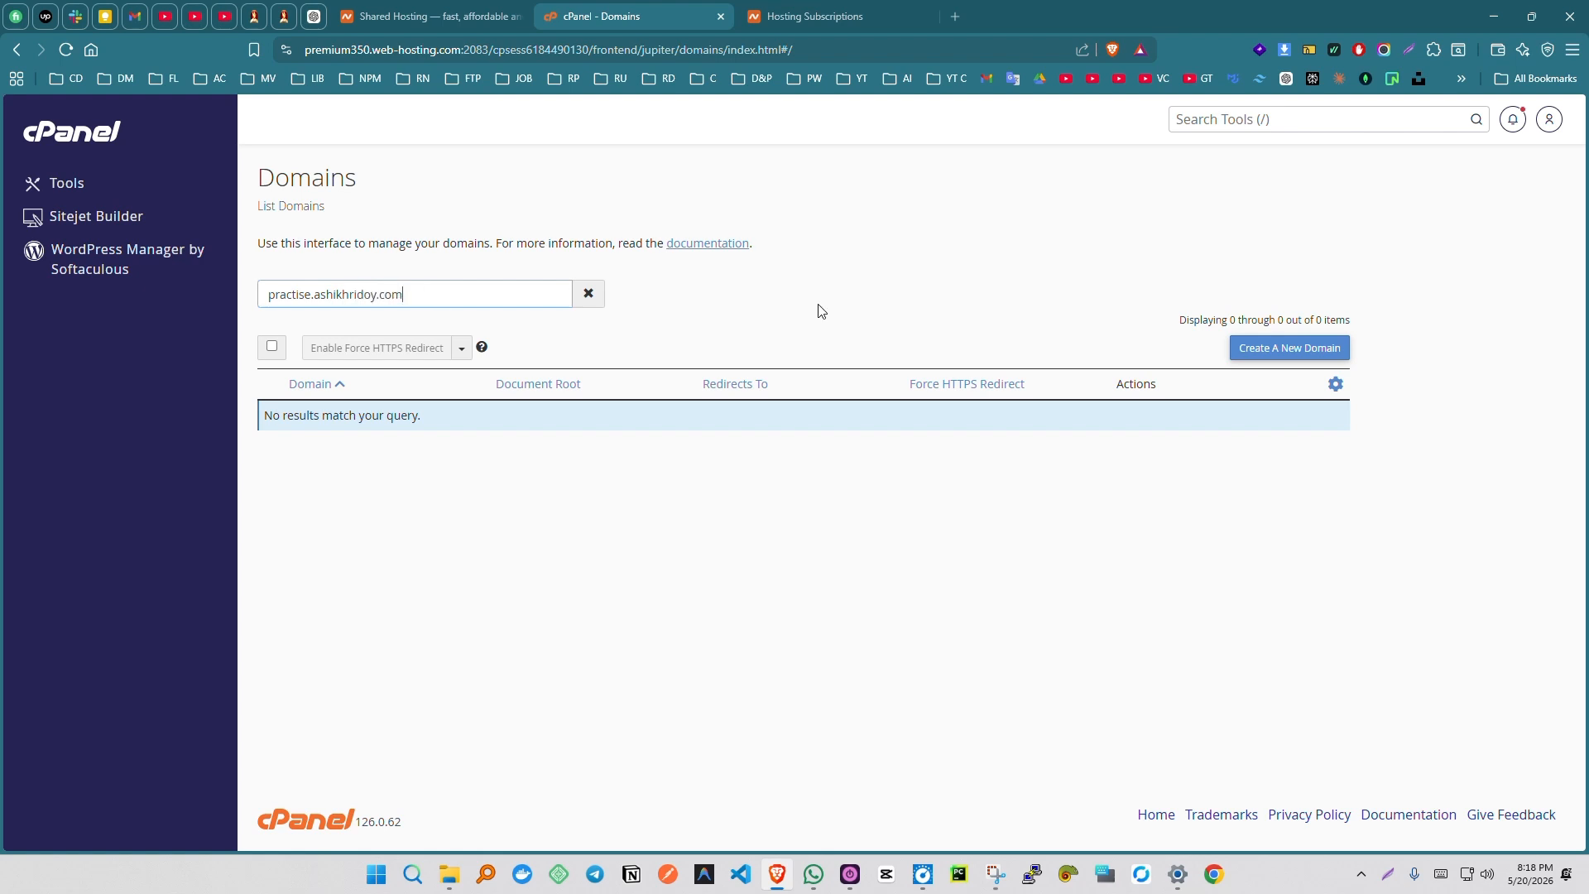
pyautogui.tripleClick(464, 302)
pyautogui.hotkey('ctrl', 'c')
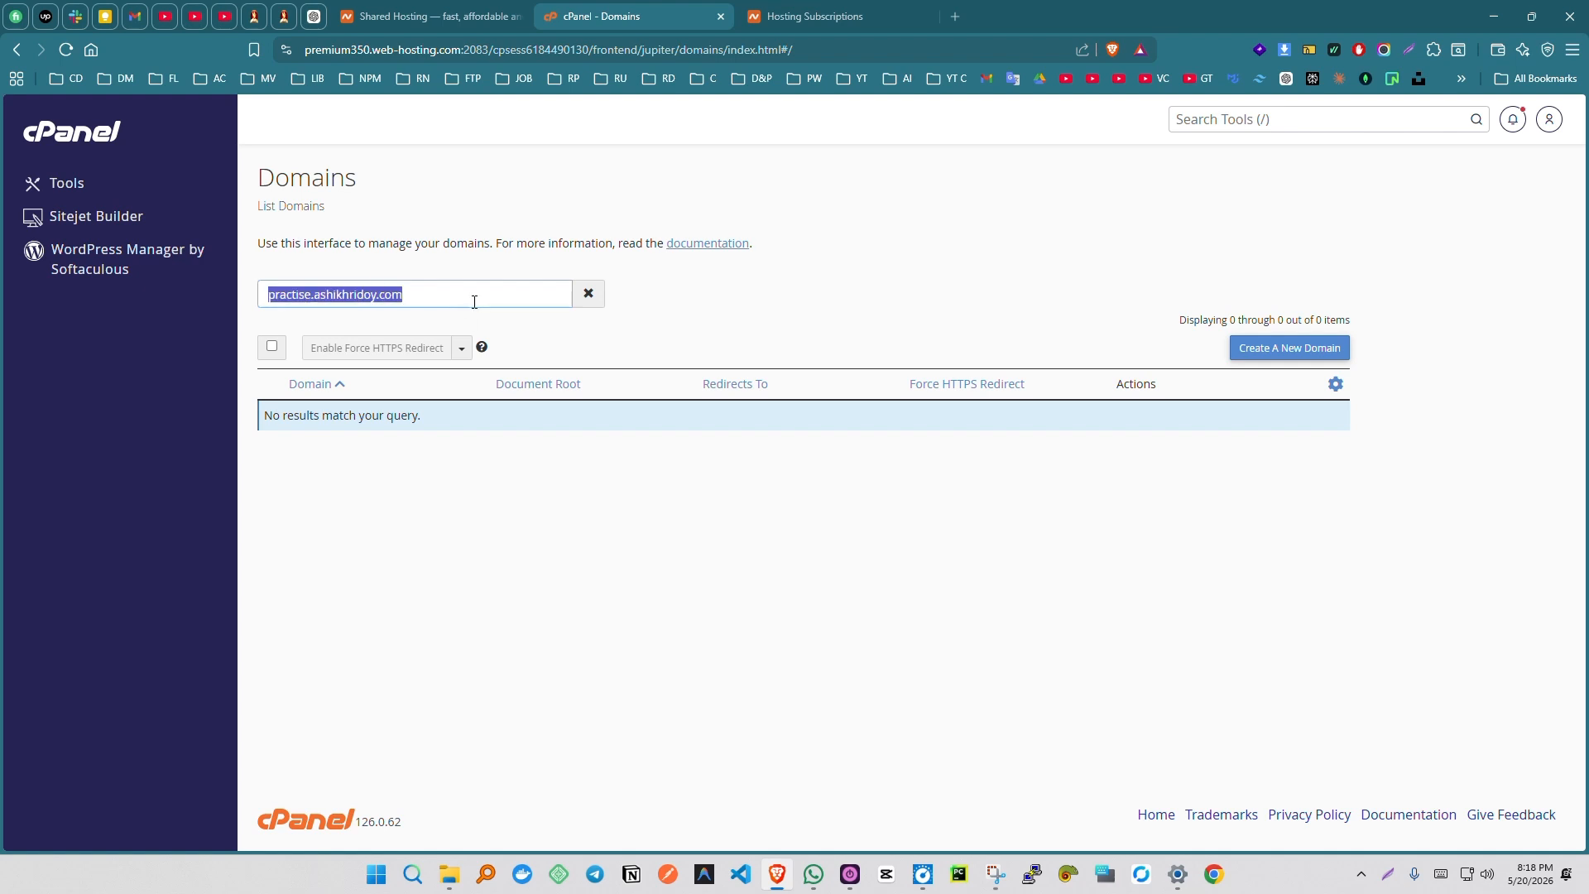
pyautogui.press('BackSpace')
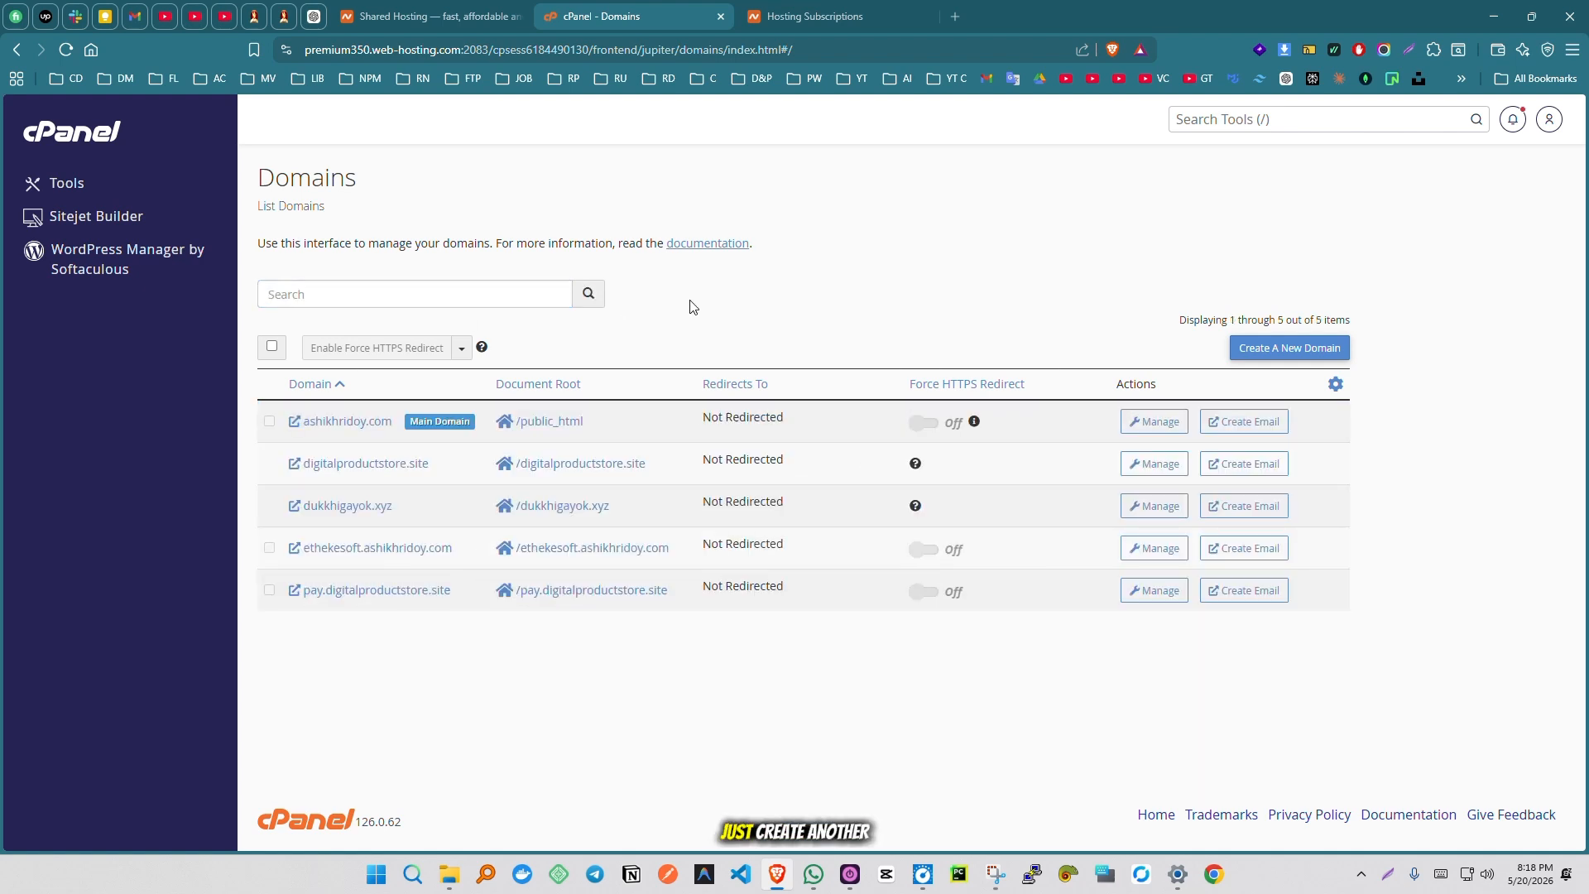
# - Create the "practise" subdomain of the main domain with its own document root of the same name
pyautogui.click(1264, 356)
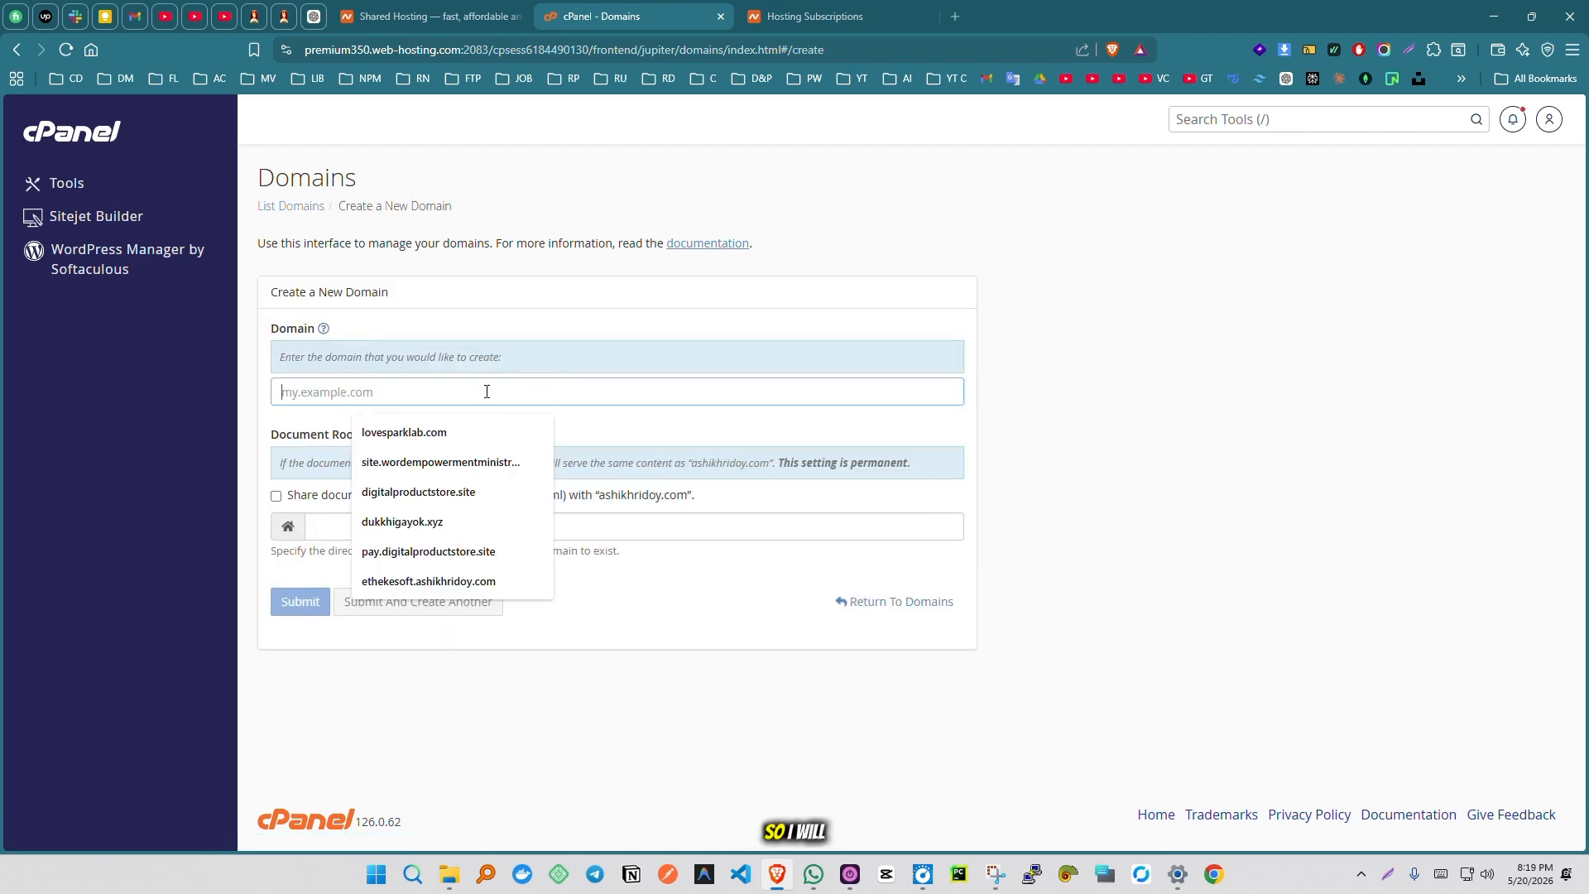
pyautogui.hotkey('ctrl', 'v')
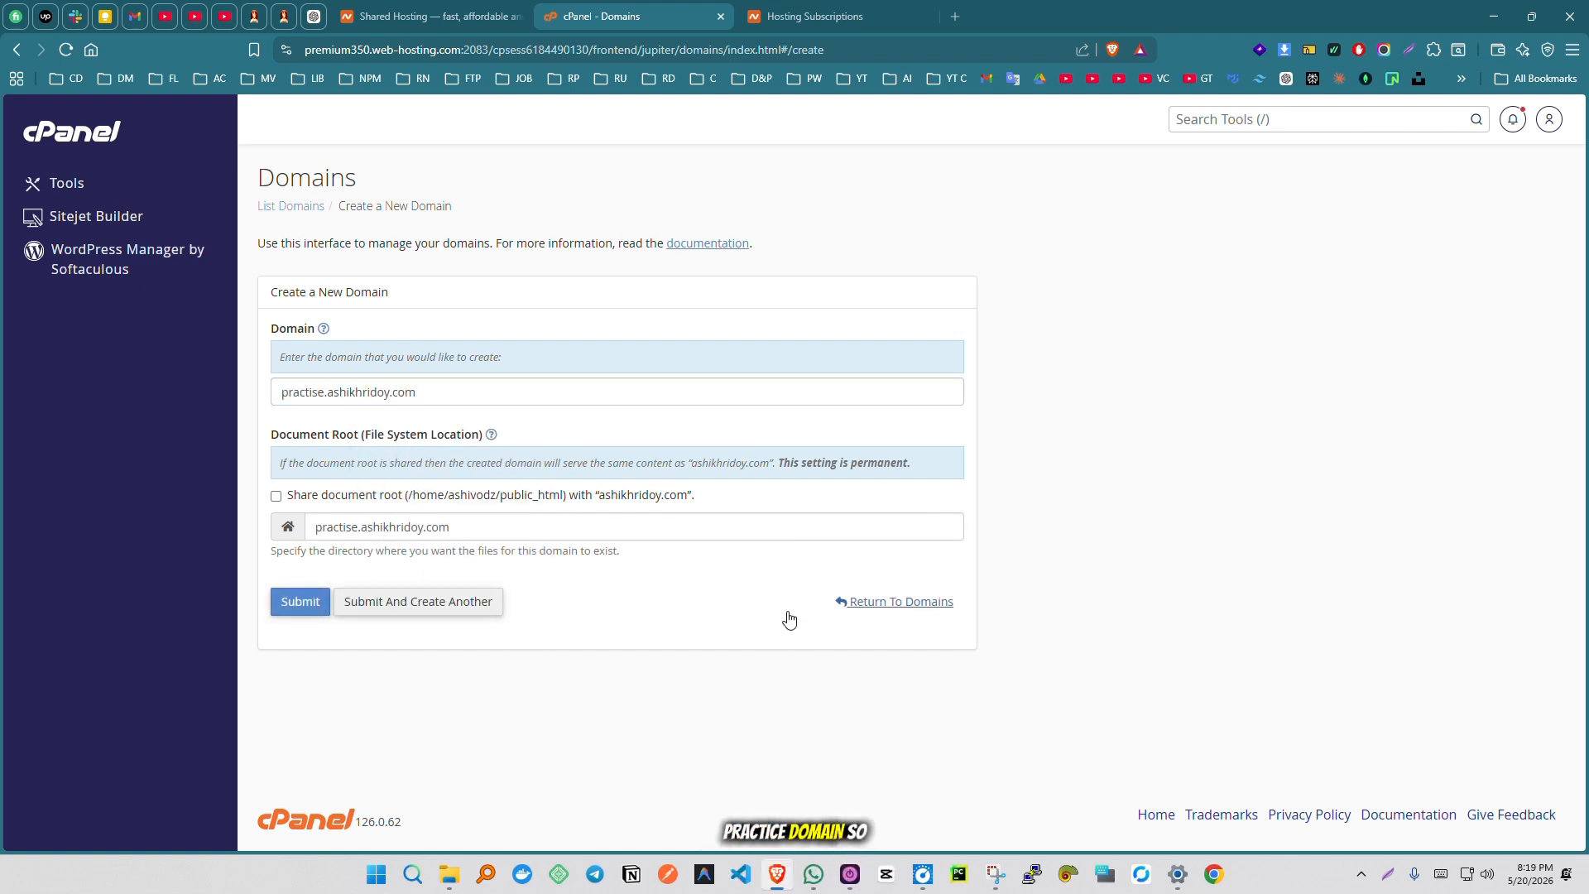
pyautogui.click(298, 602)
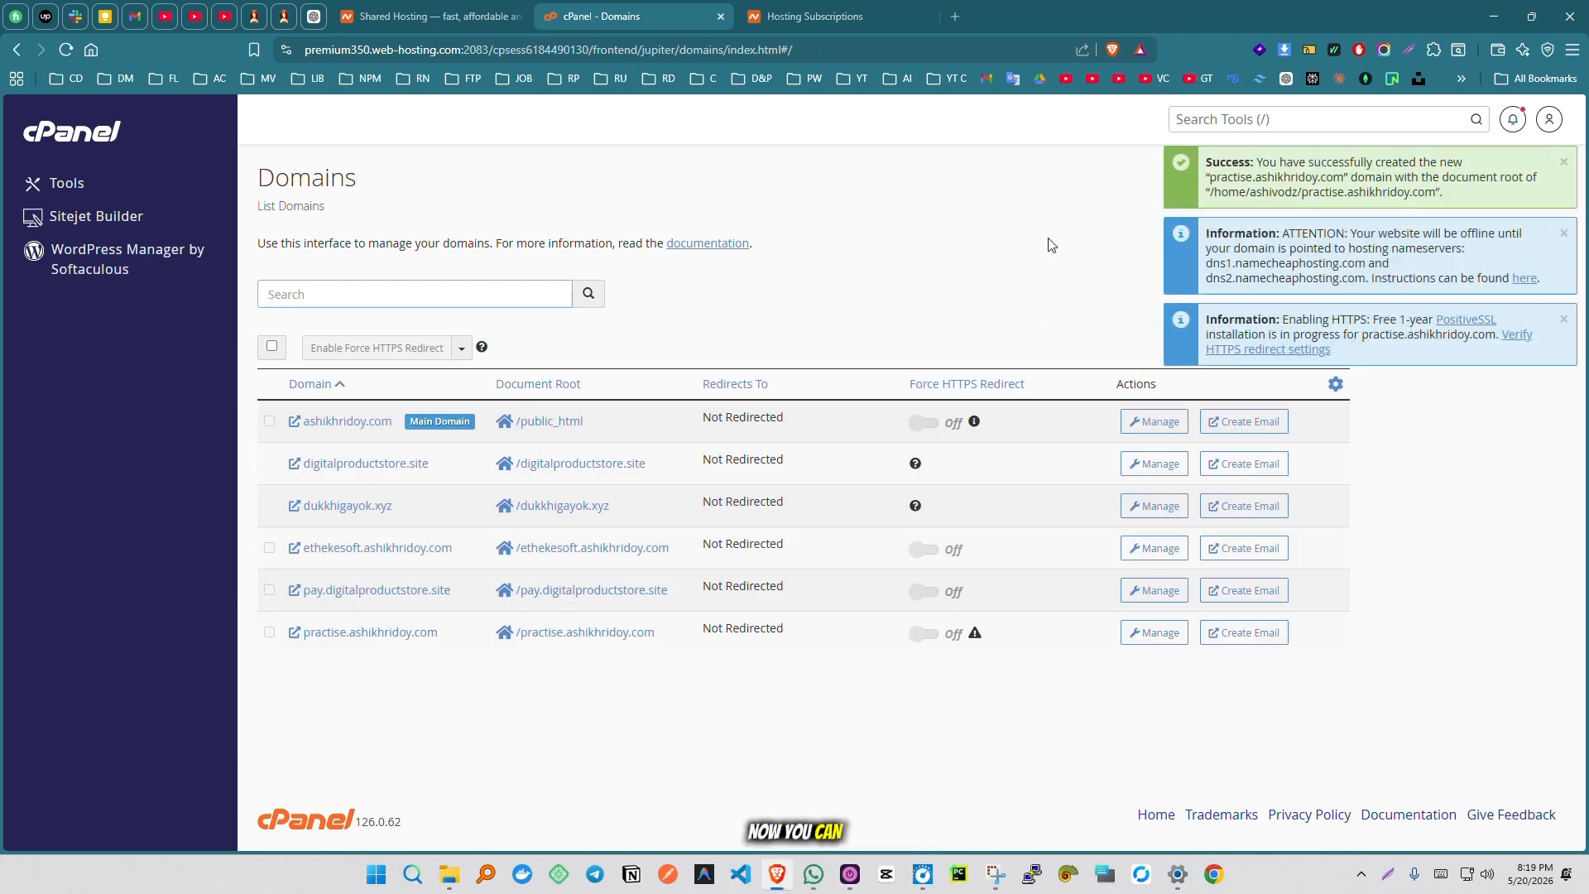
# - Open the Softaculous Apps Installer from the cPanel tools and open the WordPress installation form
pyautogui.click(106, 132)
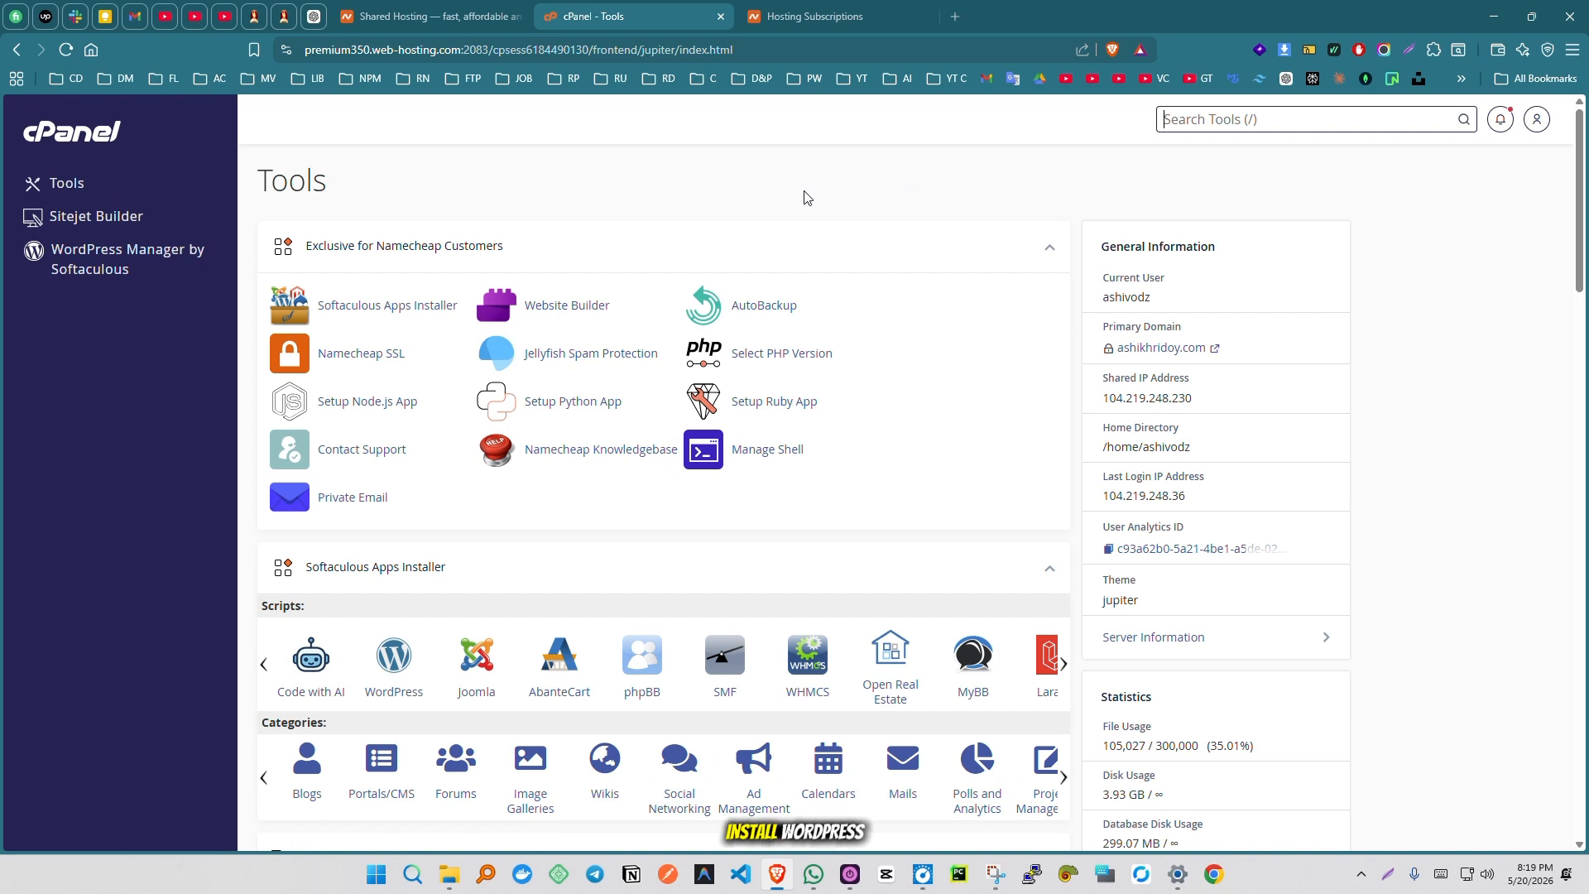
pyautogui.click(411, 312)
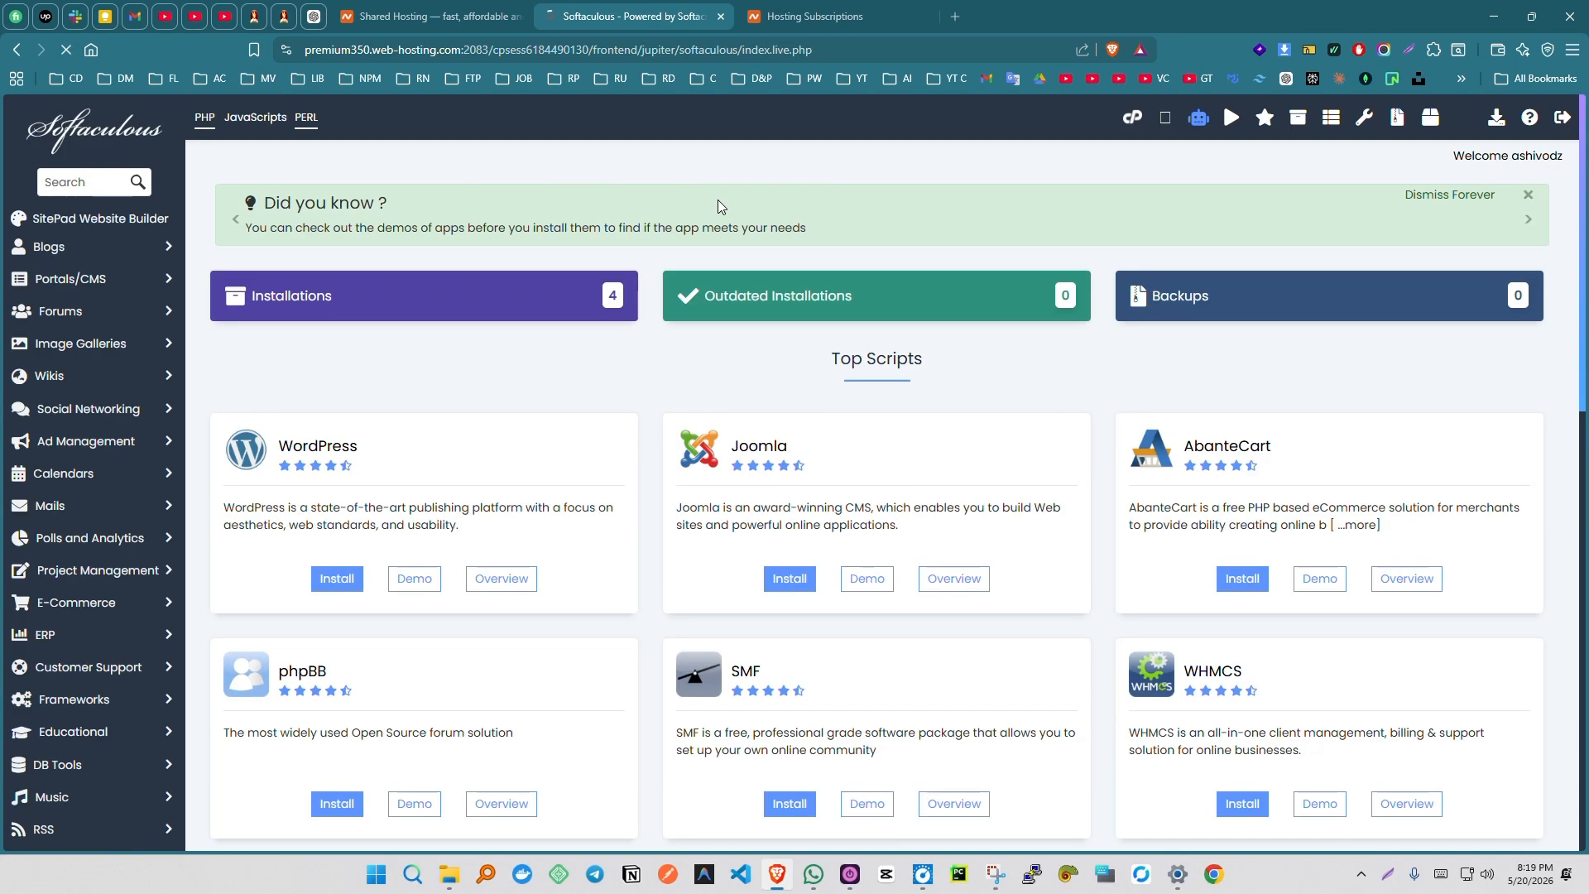
pyautogui.scroll(-1, 638, 372)
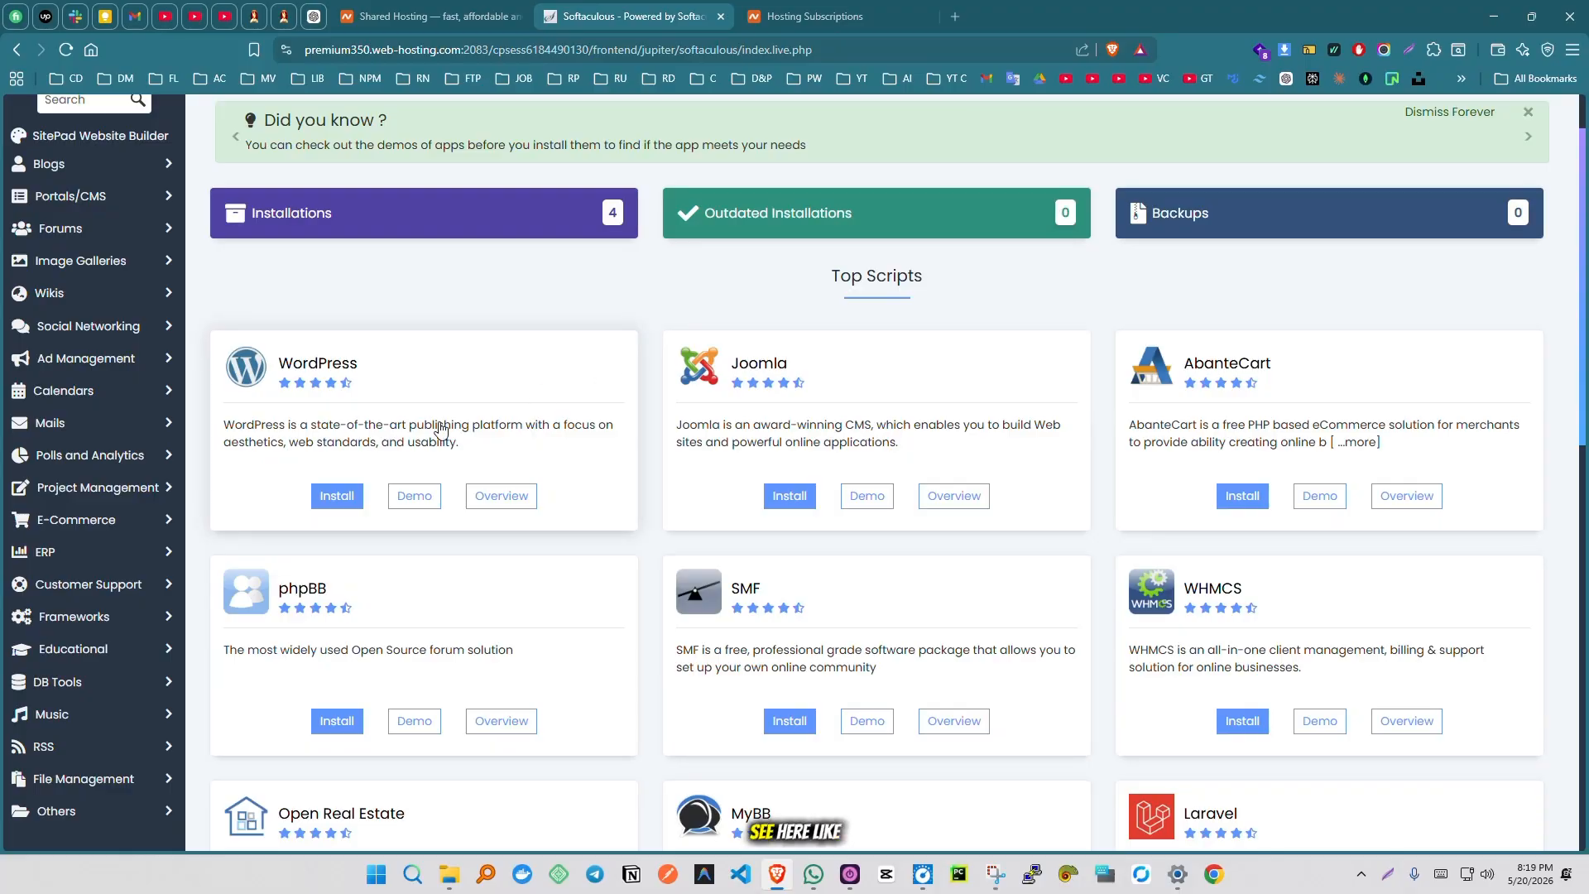
pyautogui.scroll(-2, 651, 395)
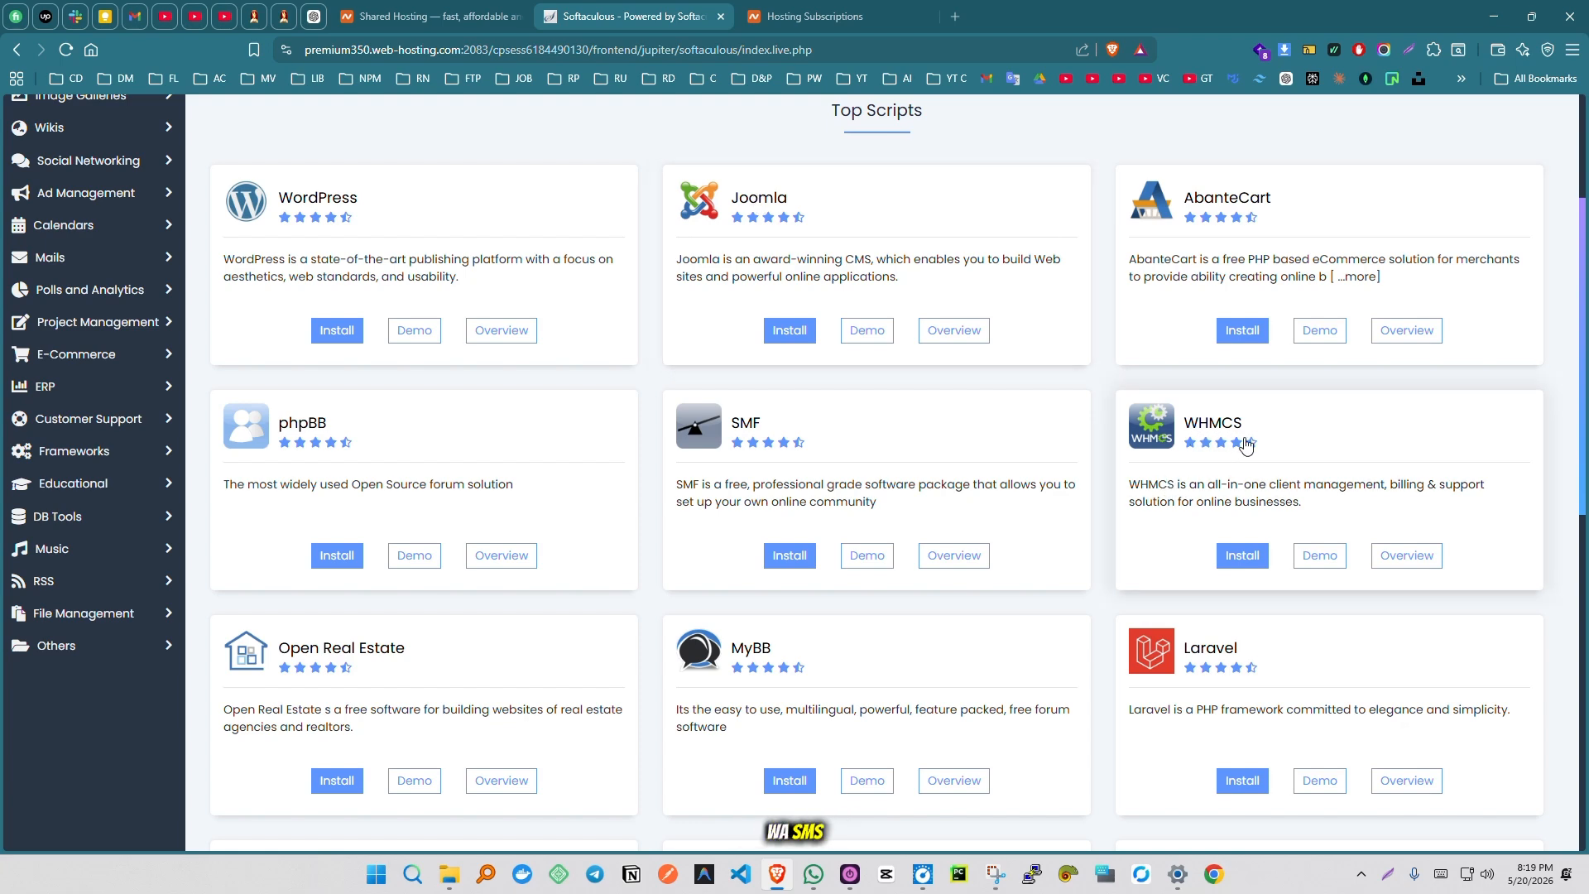
pyautogui.scroll(-3, 1120, 447)
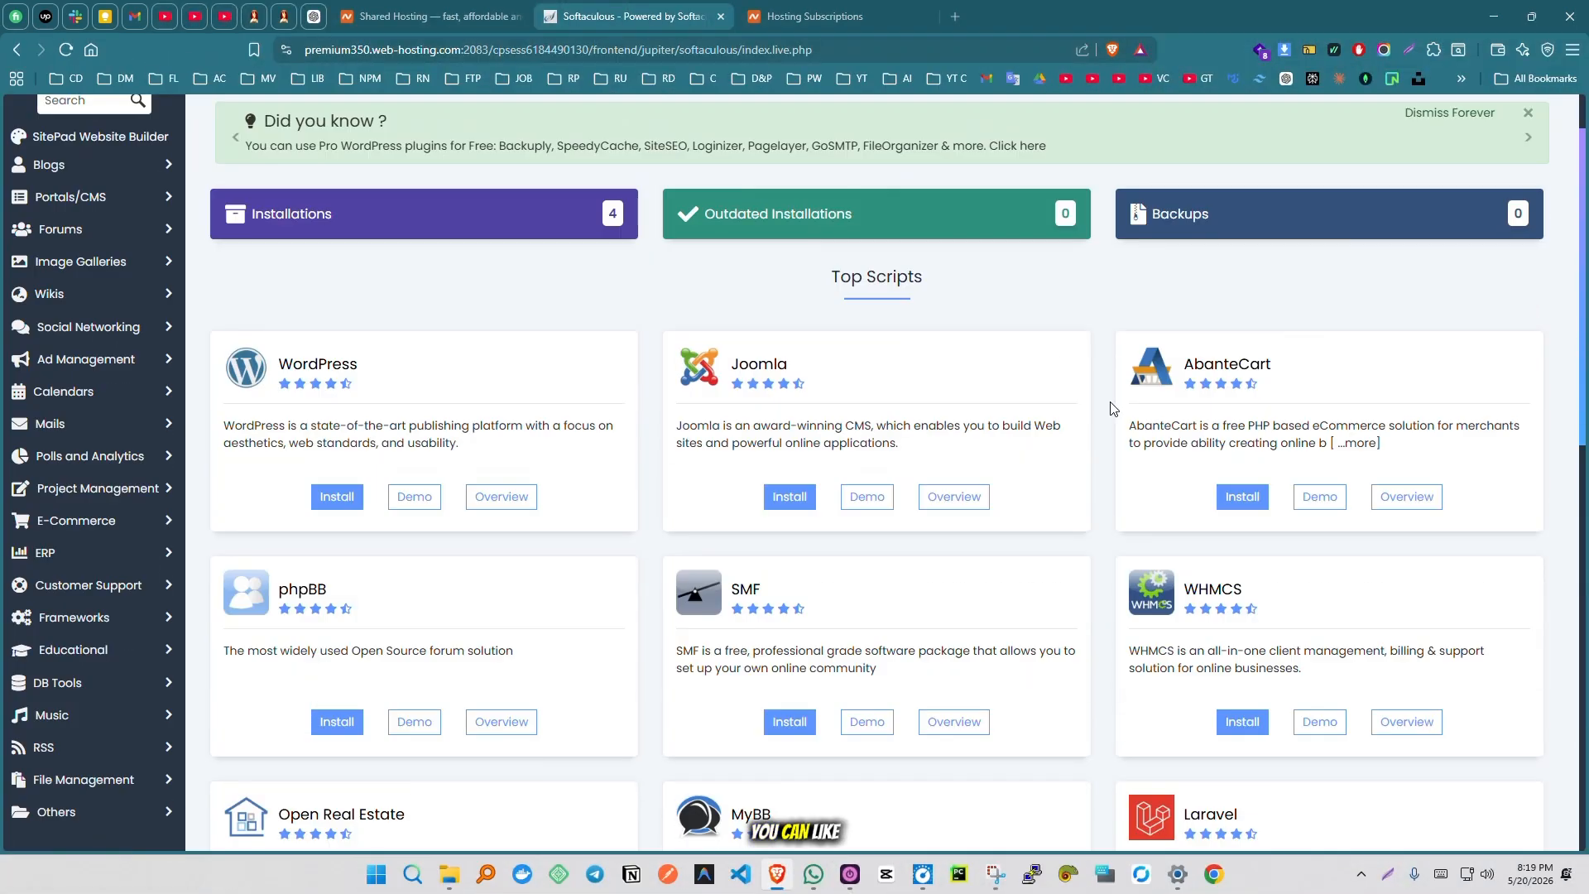
pyautogui.scroll(1, 1113, 408)
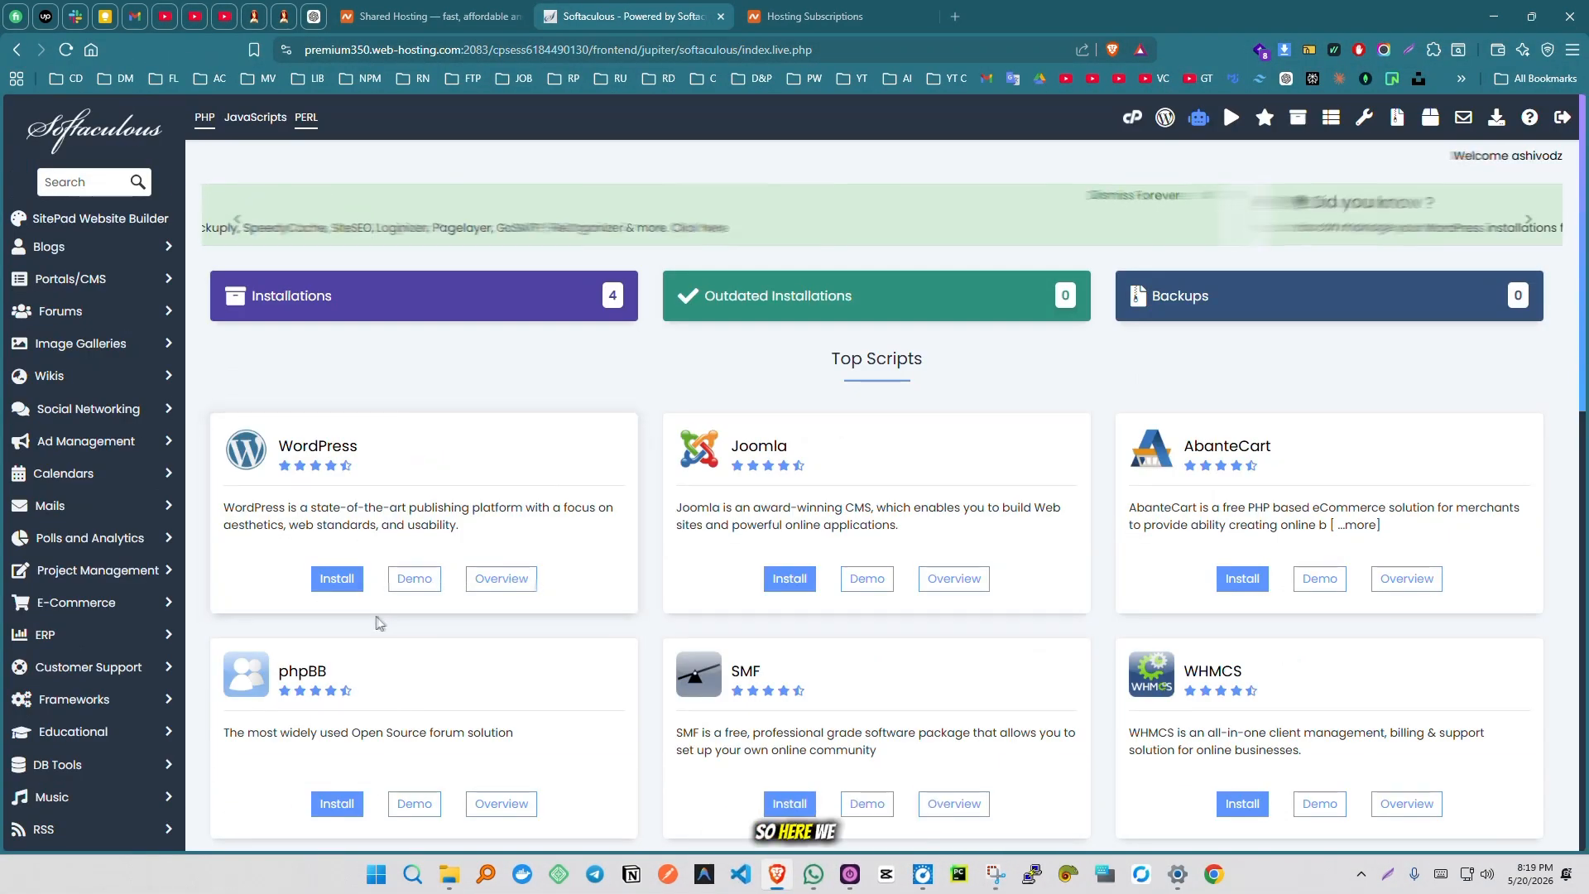
pyautogui.click(337, 578)
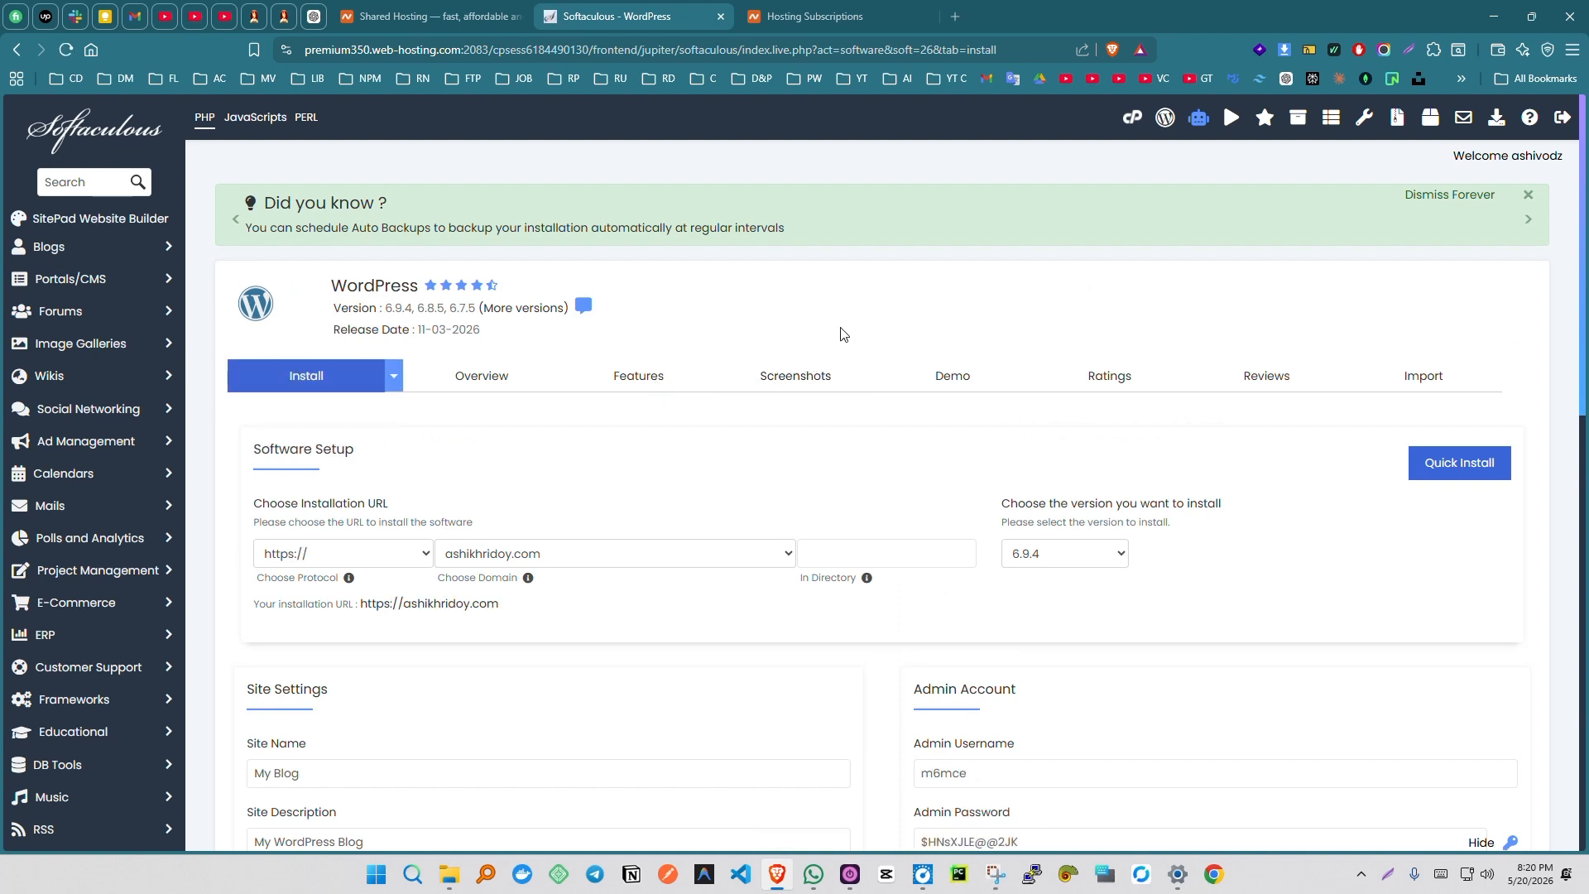
pyautogui.click(379, 552)
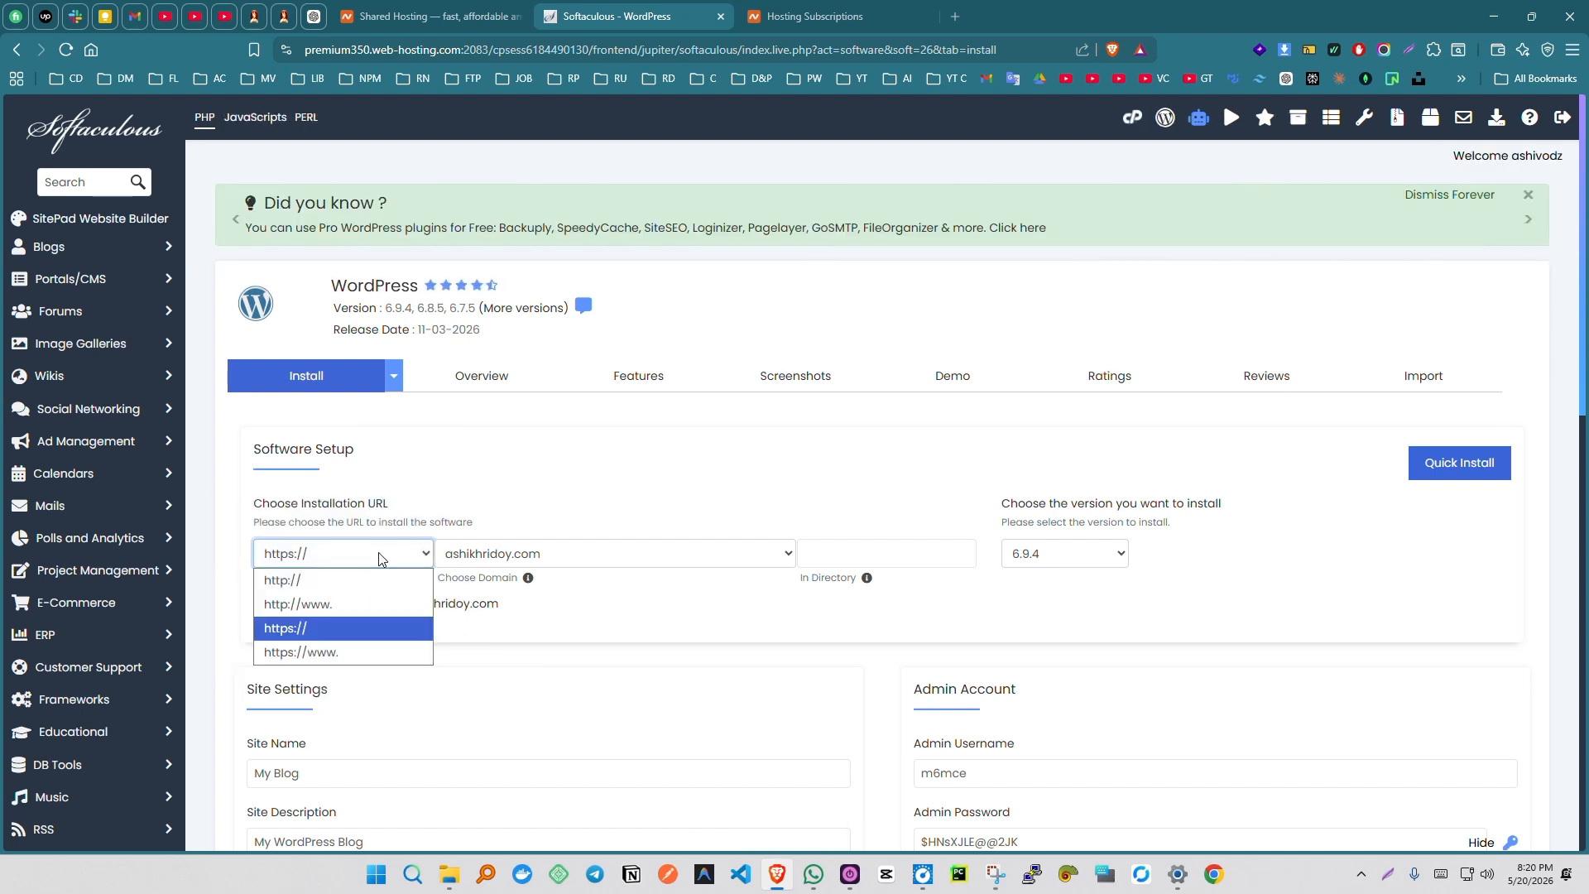
pyautogui.click(352, 563)
pyautogui.click(351, 562)
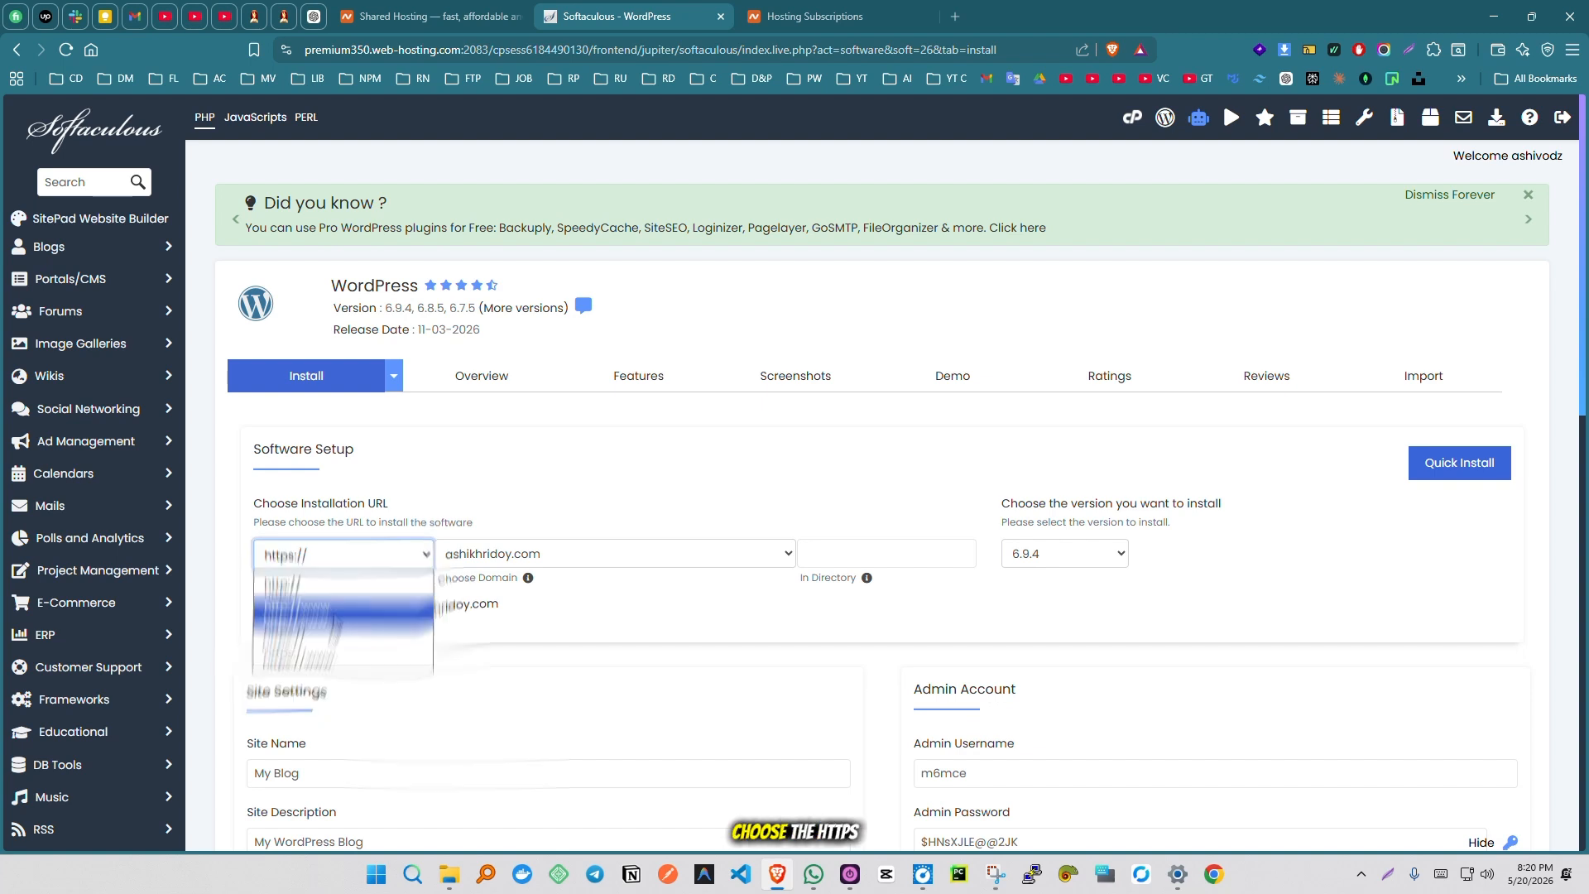
pyautogui.click(327, 631)
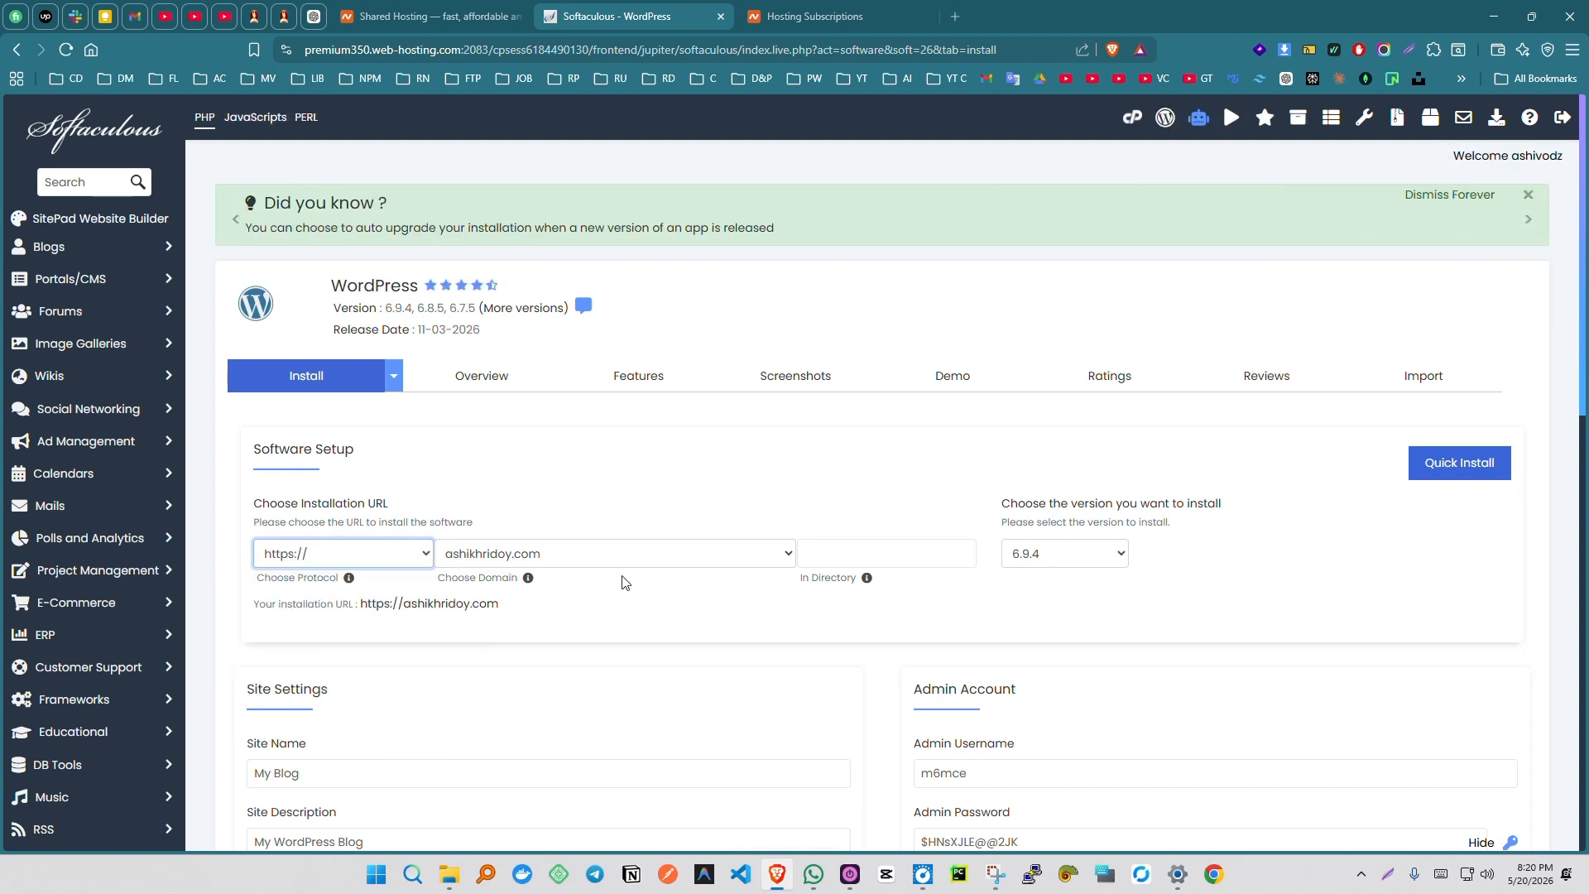
pyautogui.click(621, 553)
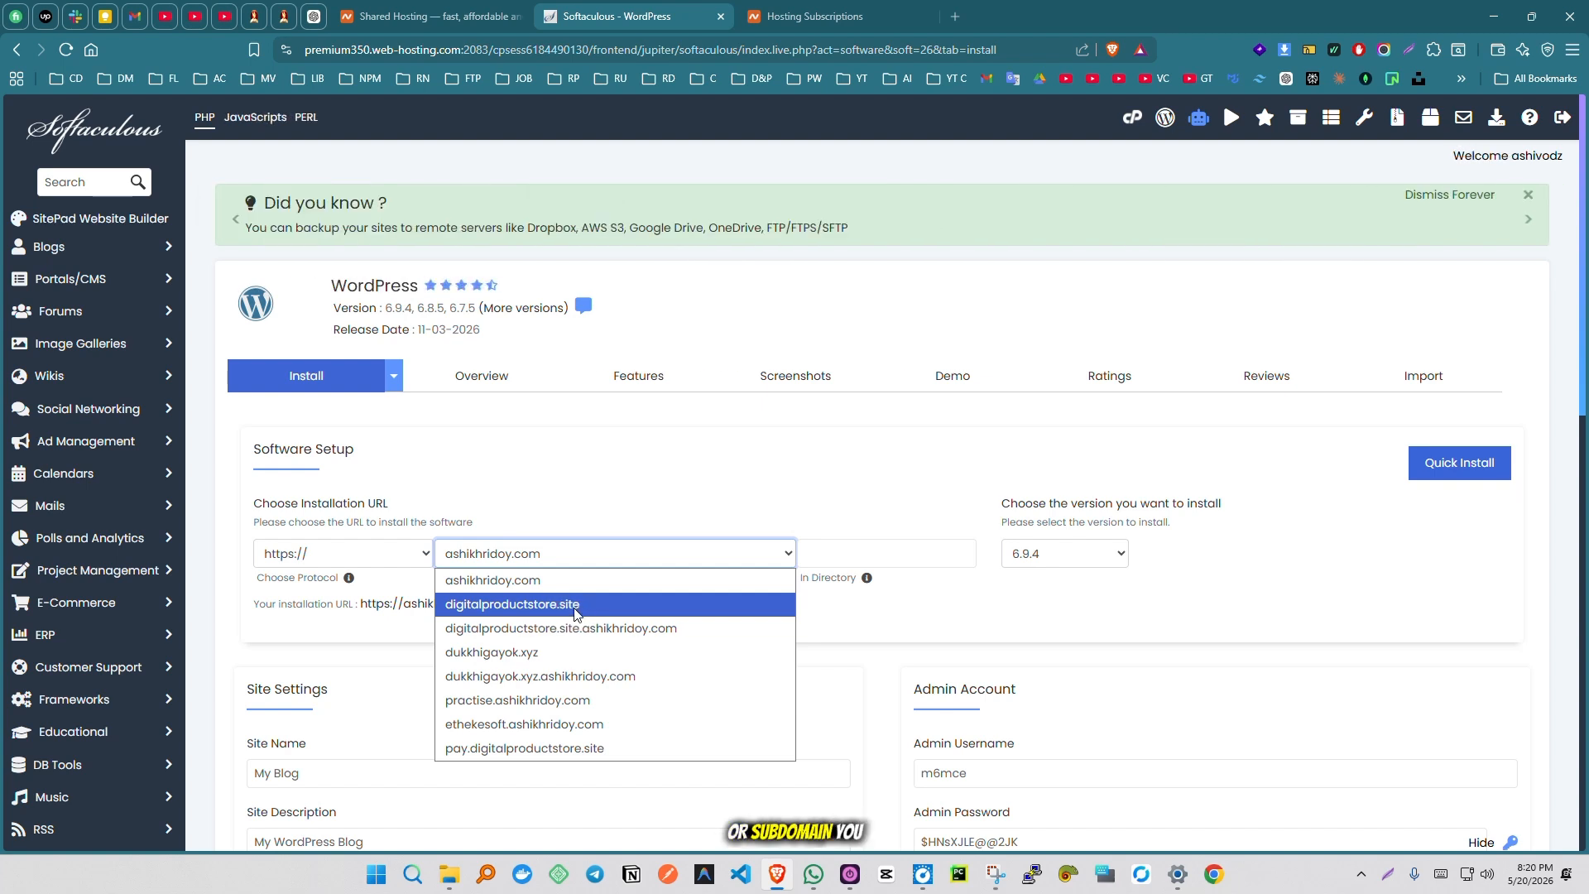
pyautogui.click(569, 701)
pyautogui.click(851, 553)
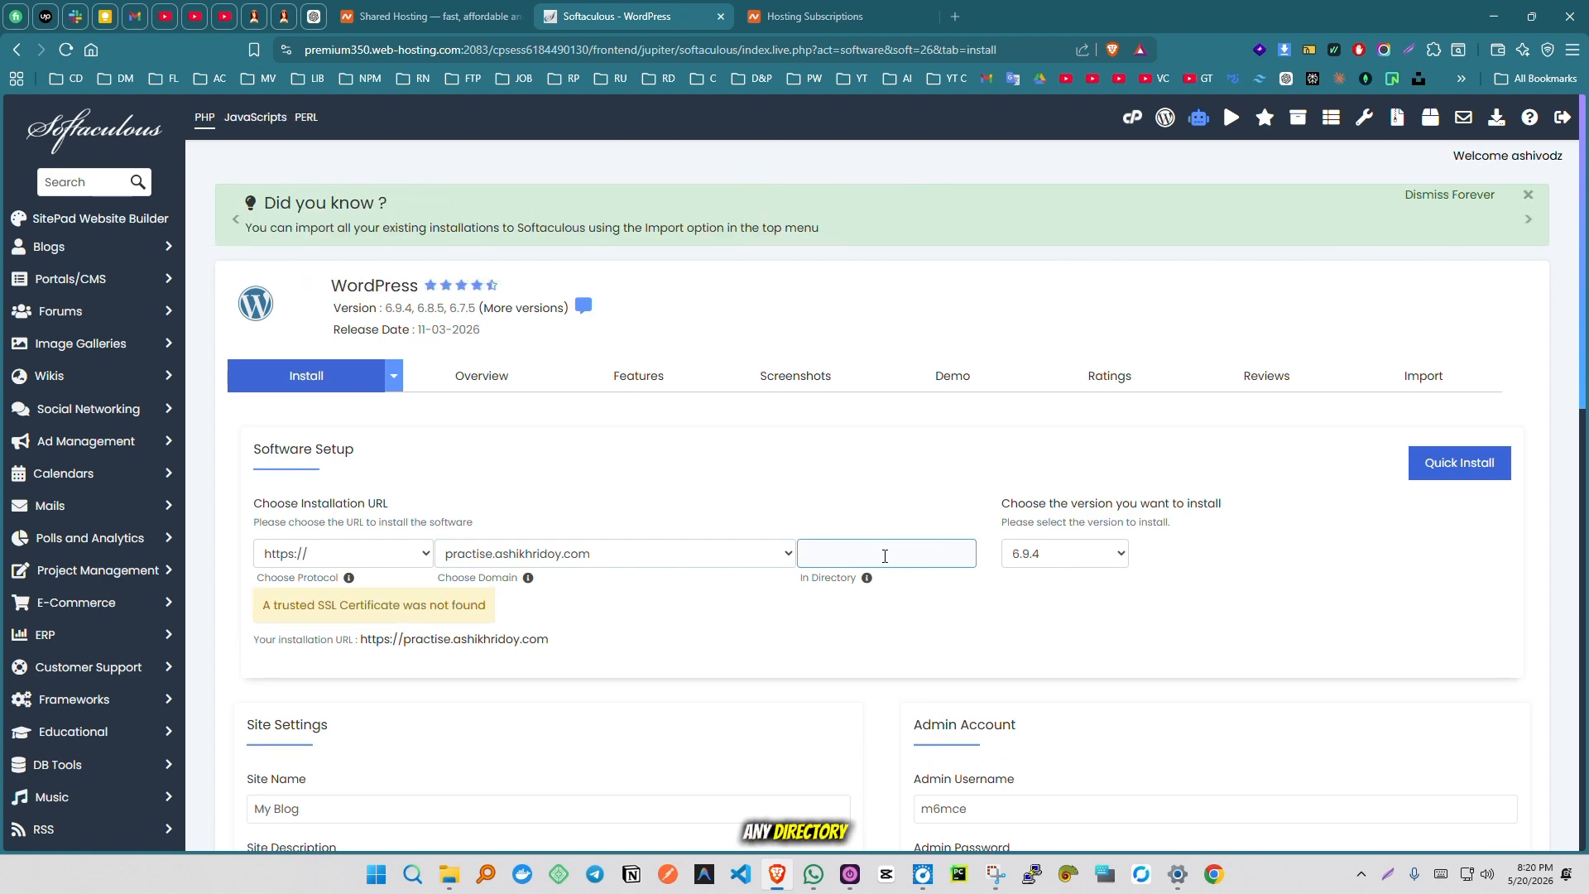
pyautogui.click(928, 488)
# - Keep the site name "My Blog" and copy the generated admin username and admin password from the installation form
pyautogui.scroll(-5, 895, 487)
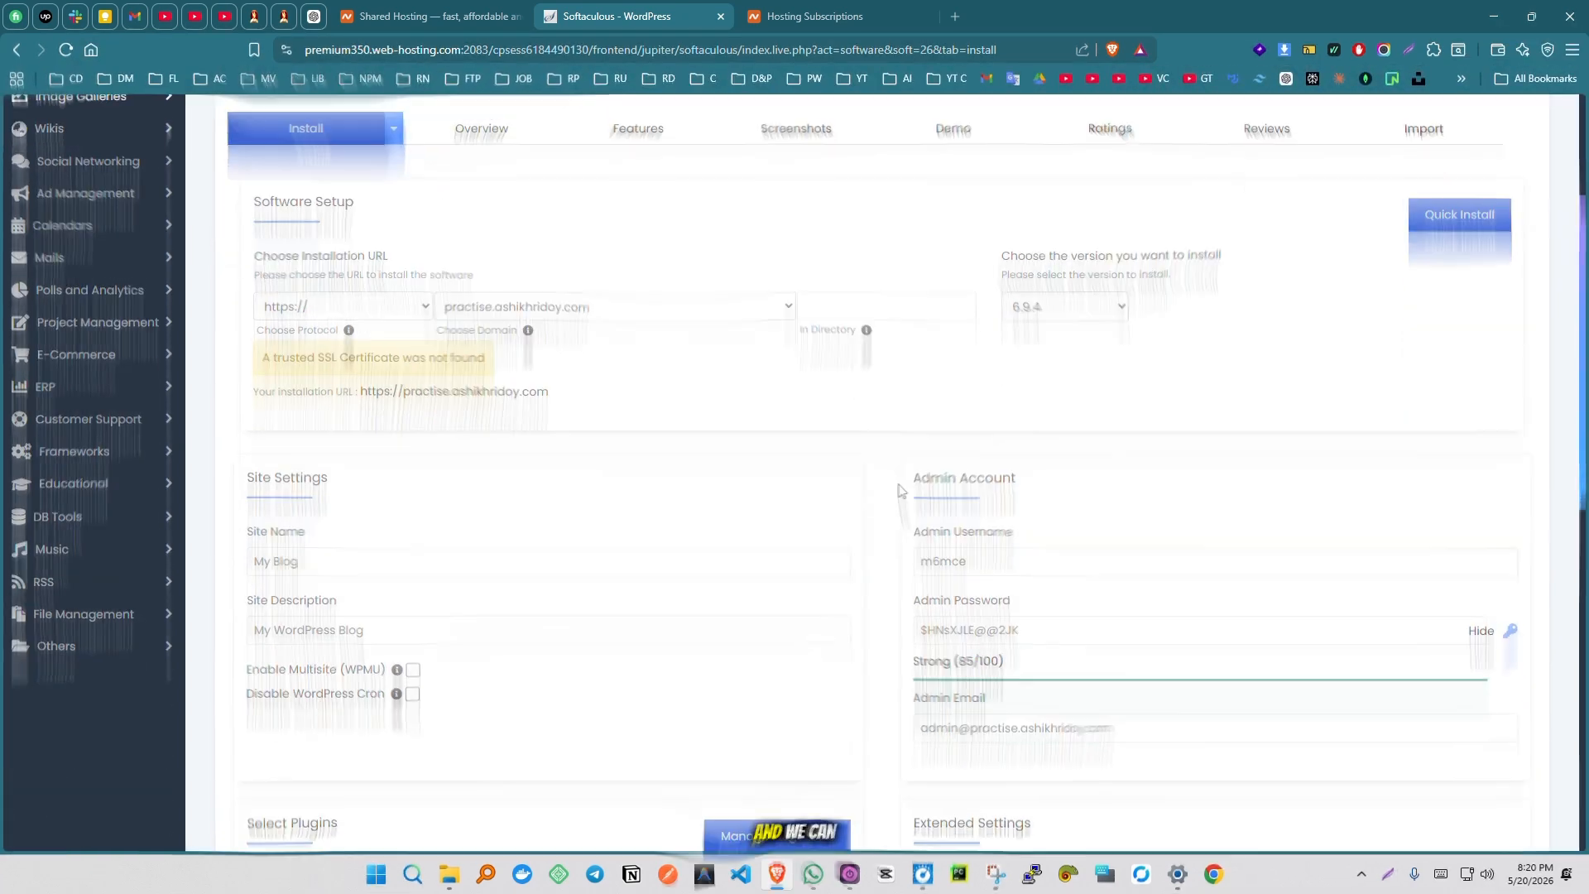
pyautogui.click(439, 395)
pyautogui.doubleClick(394, 394)
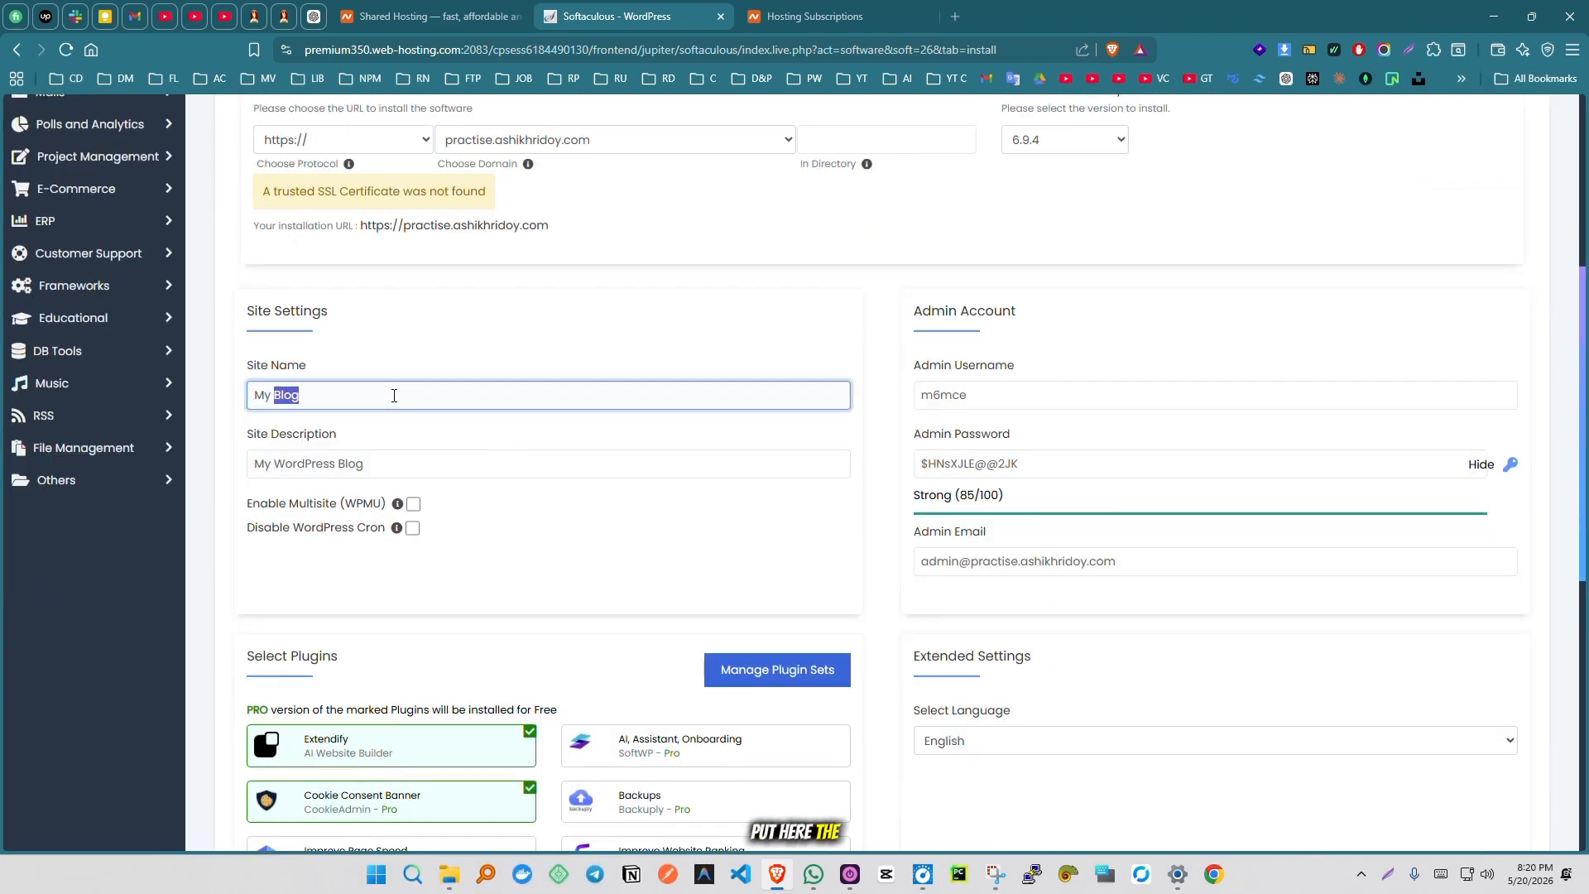
pyautogui.click(394, 395)
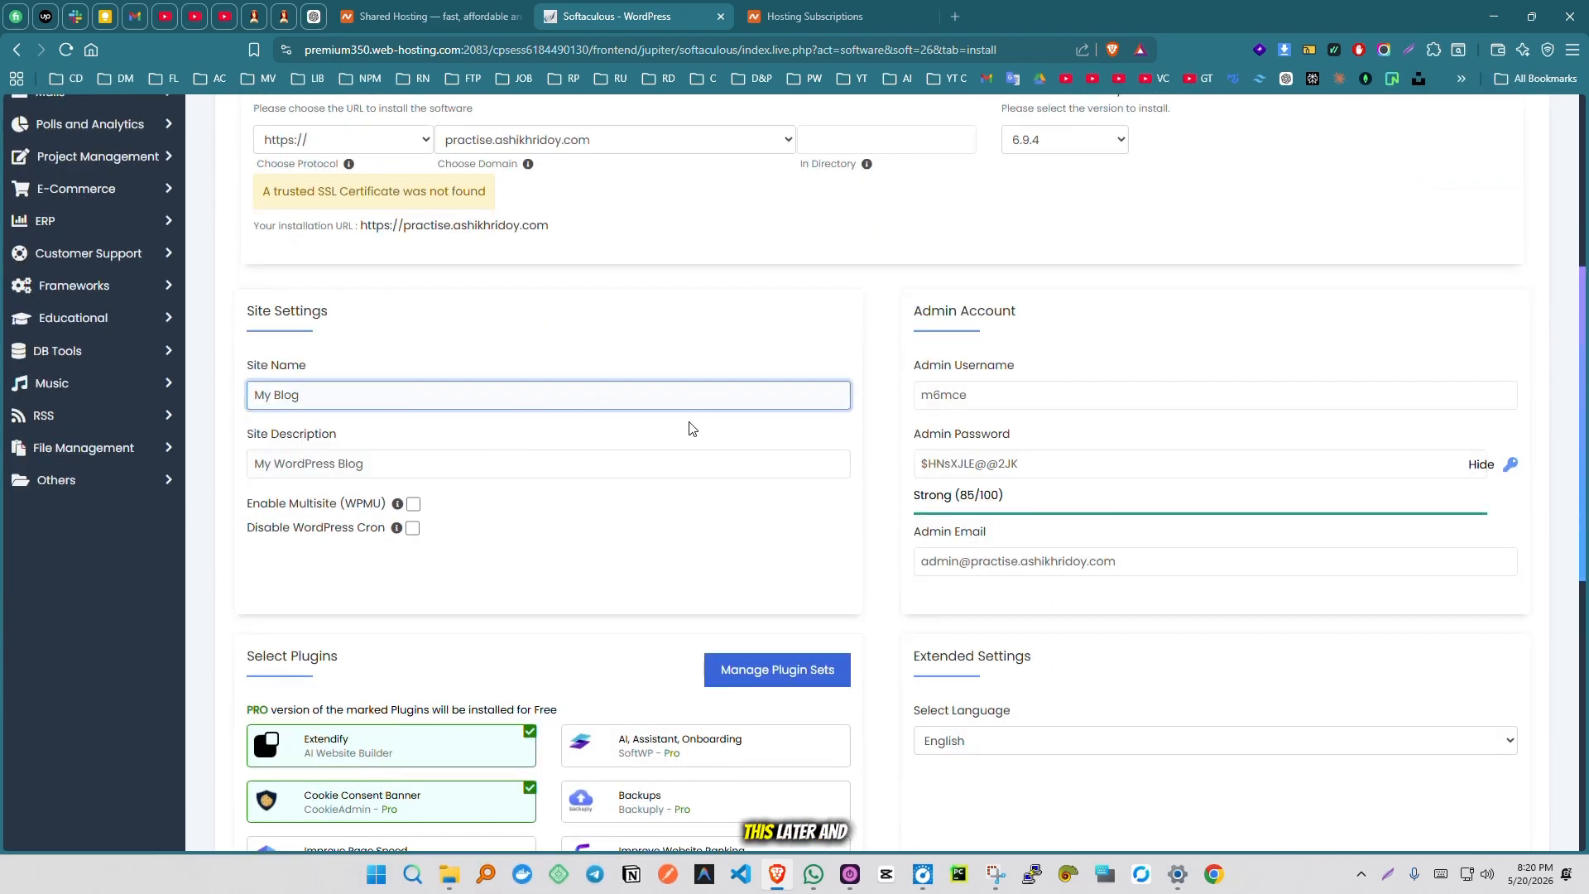
pyautogui.doubleClick(1001, 400)
pyautogui.press('super+c')
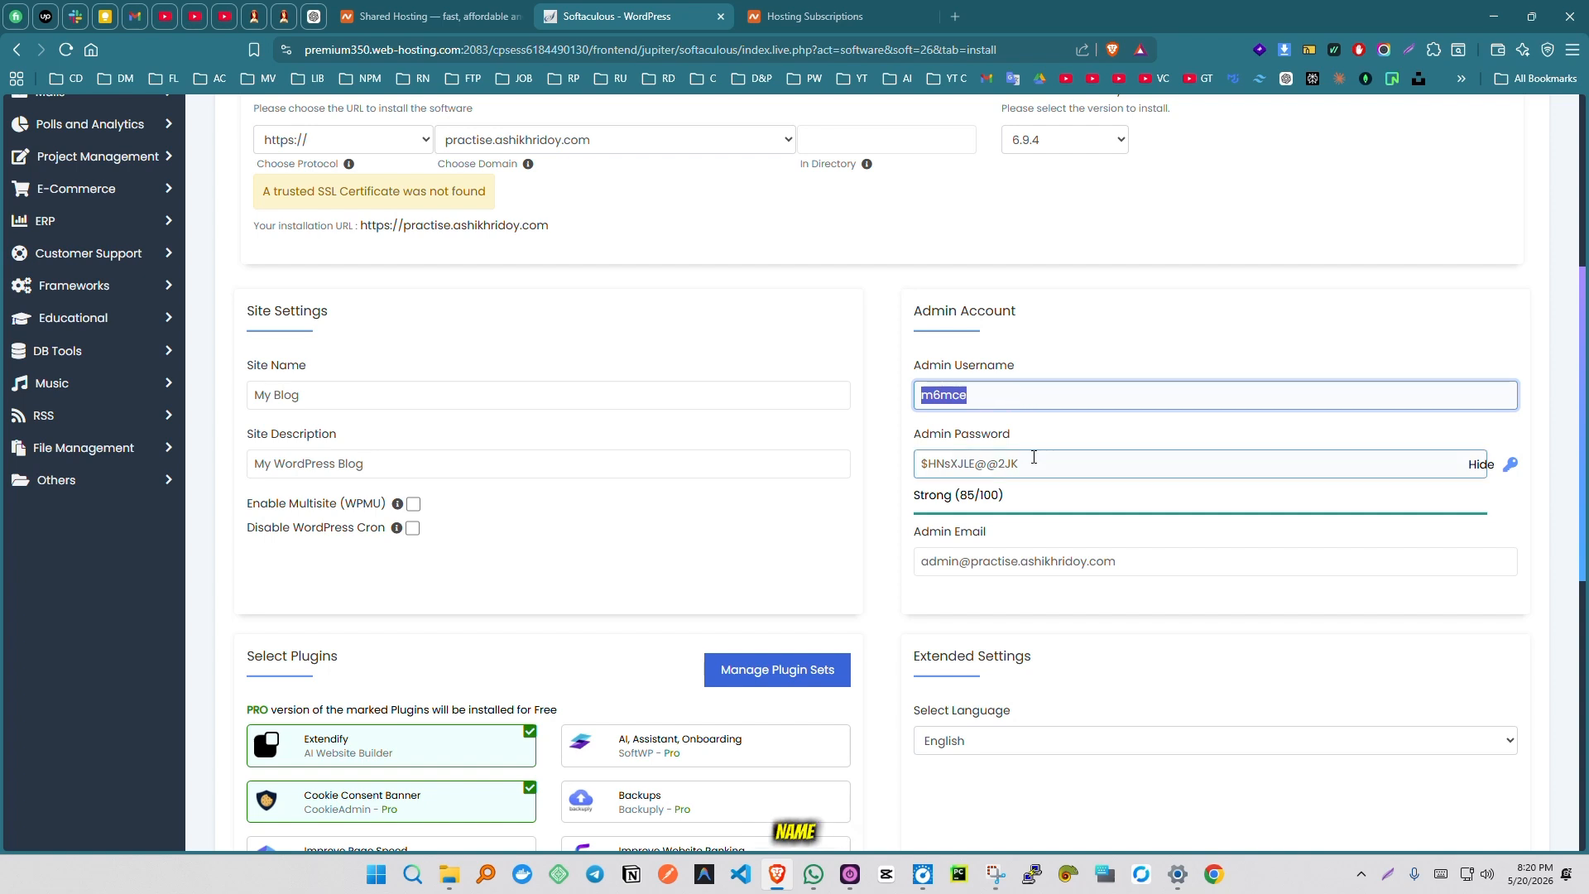
pyautogui.moveTo(1032, 464); pyautogui.dragTo(880, 472)
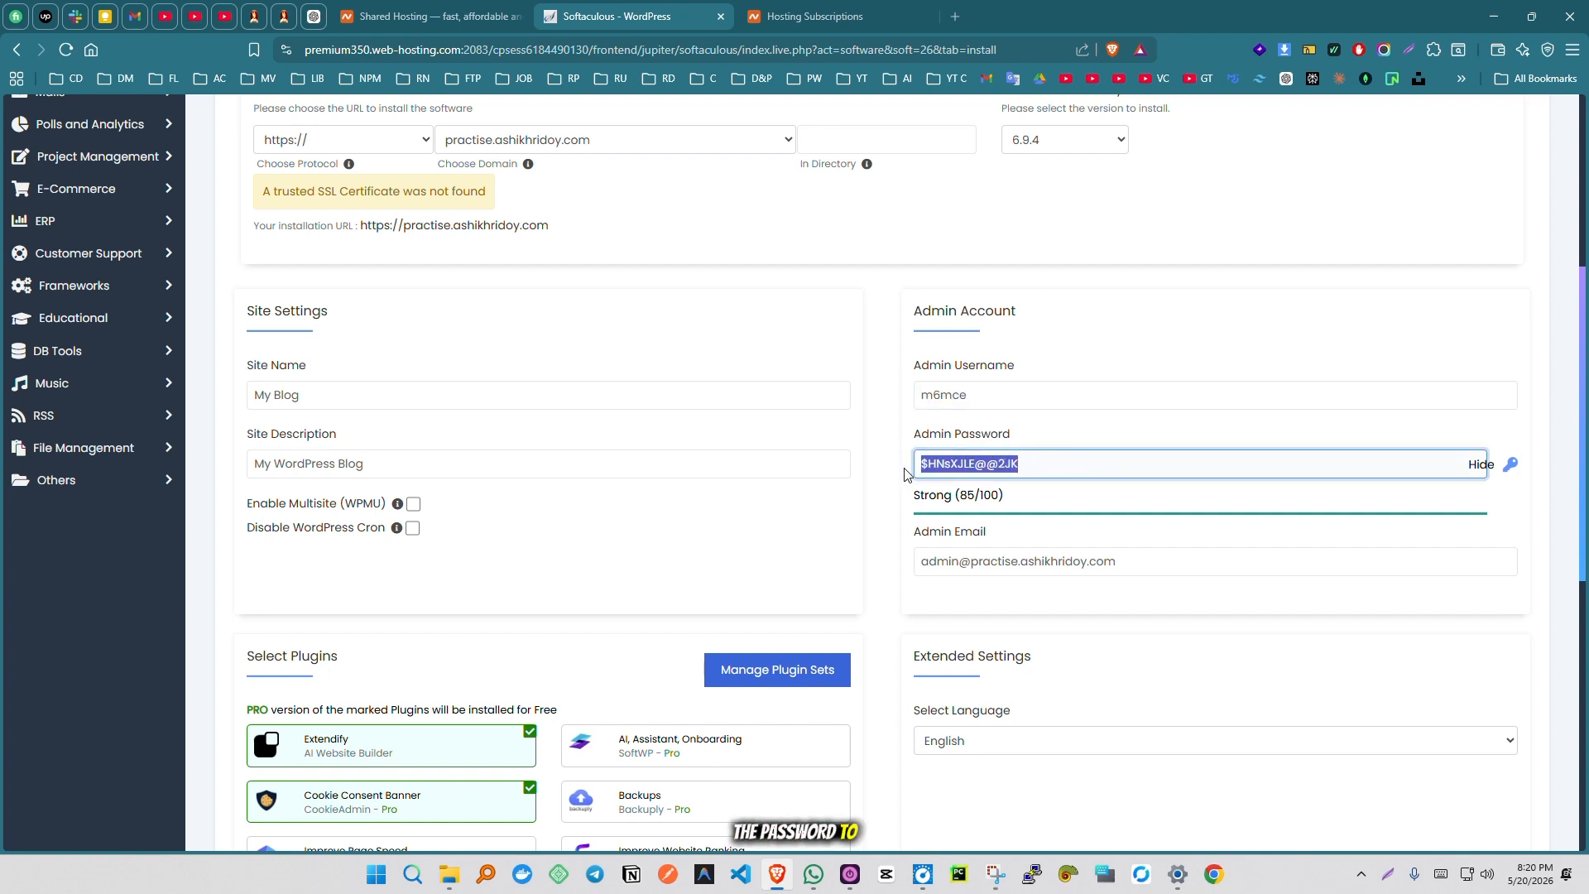
pyautogui.click(936, 401)
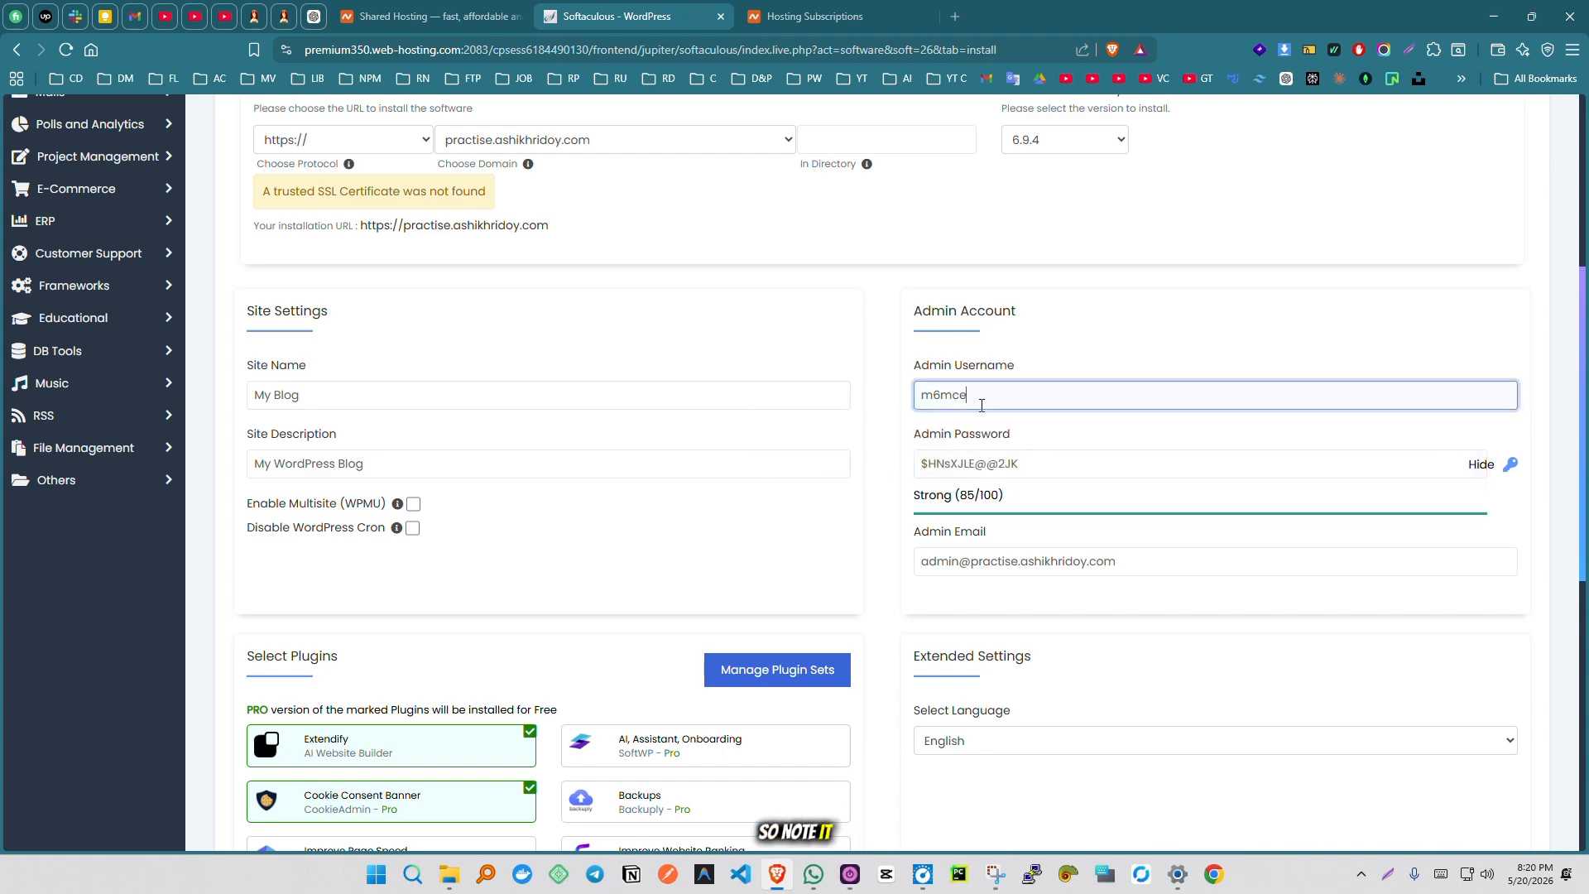
# - Install WordPress with the prefilled admin email and the preselected plugins
pyautogui.scroll(-2, 879, 443)
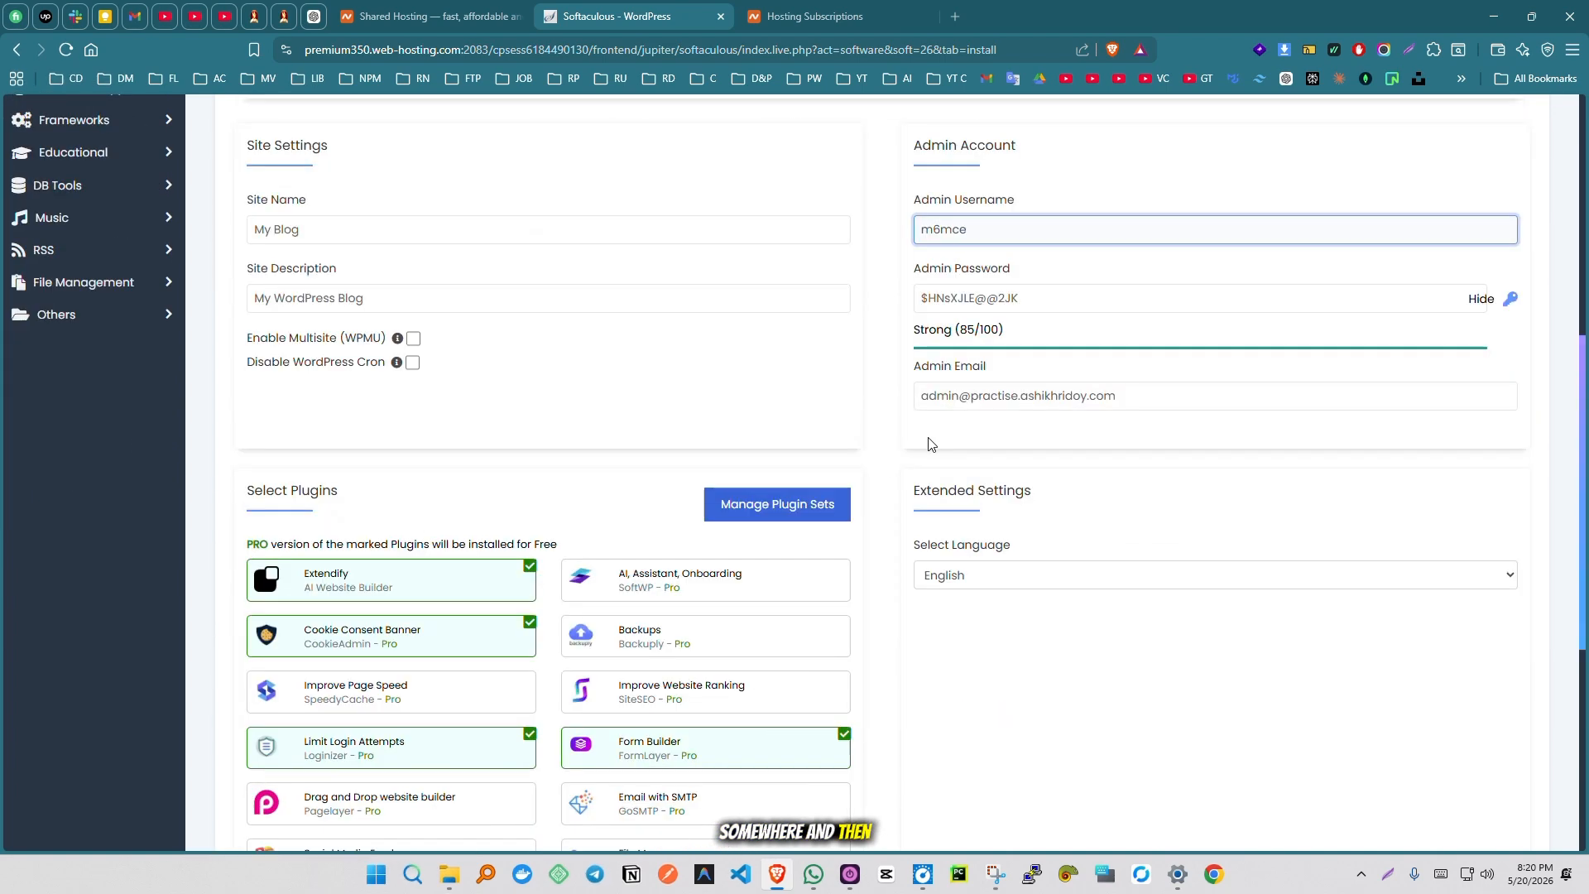
pyautogui.tripleClick(1119, 397)
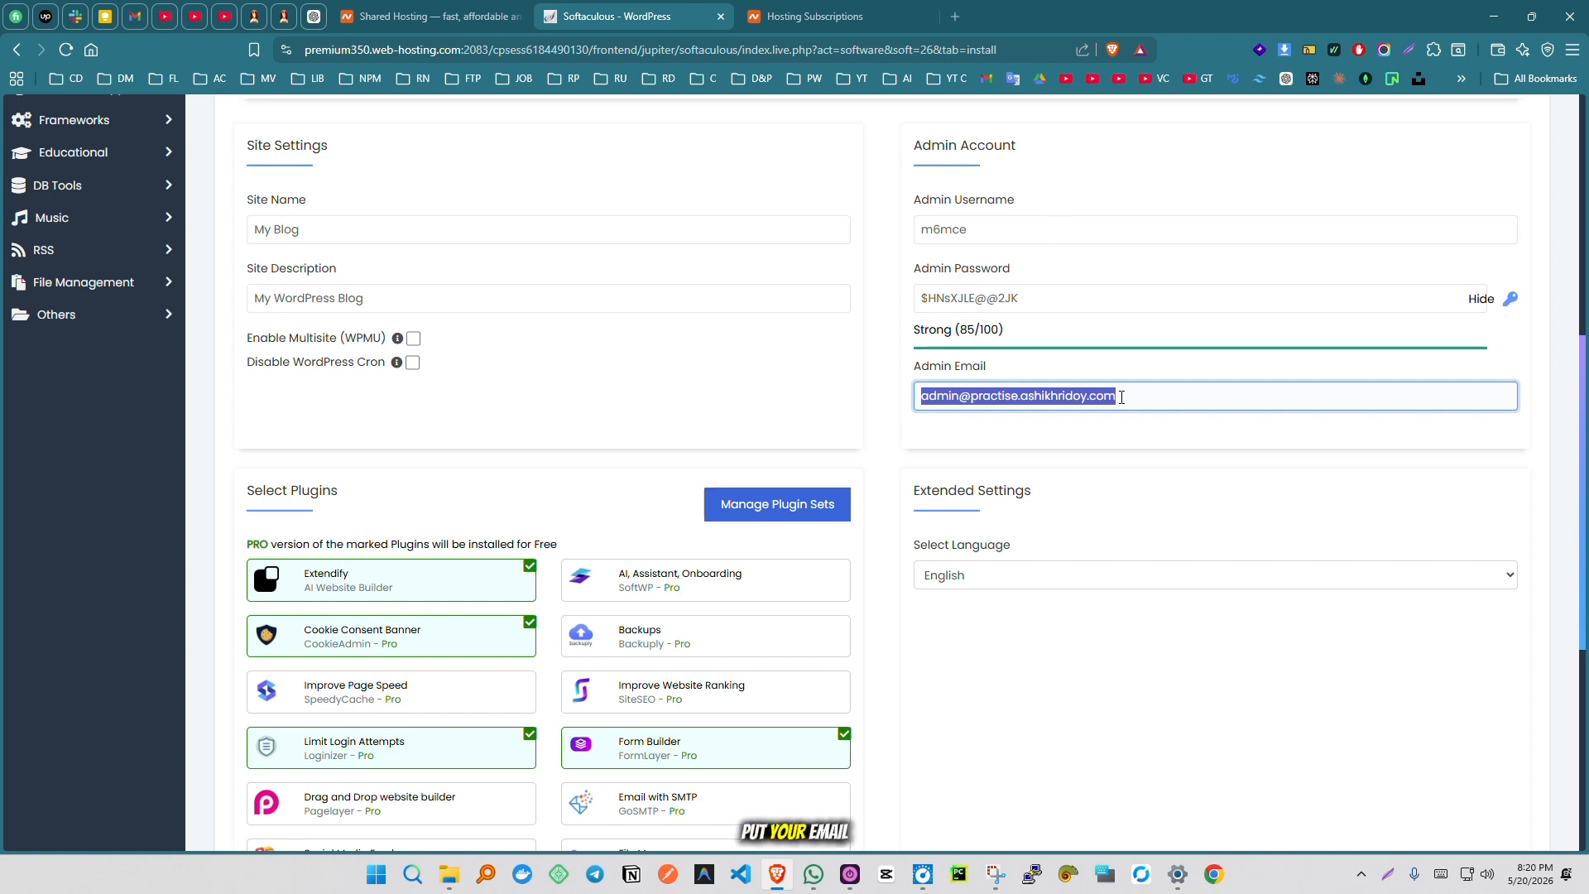
pyautogui.click(1122, 398)
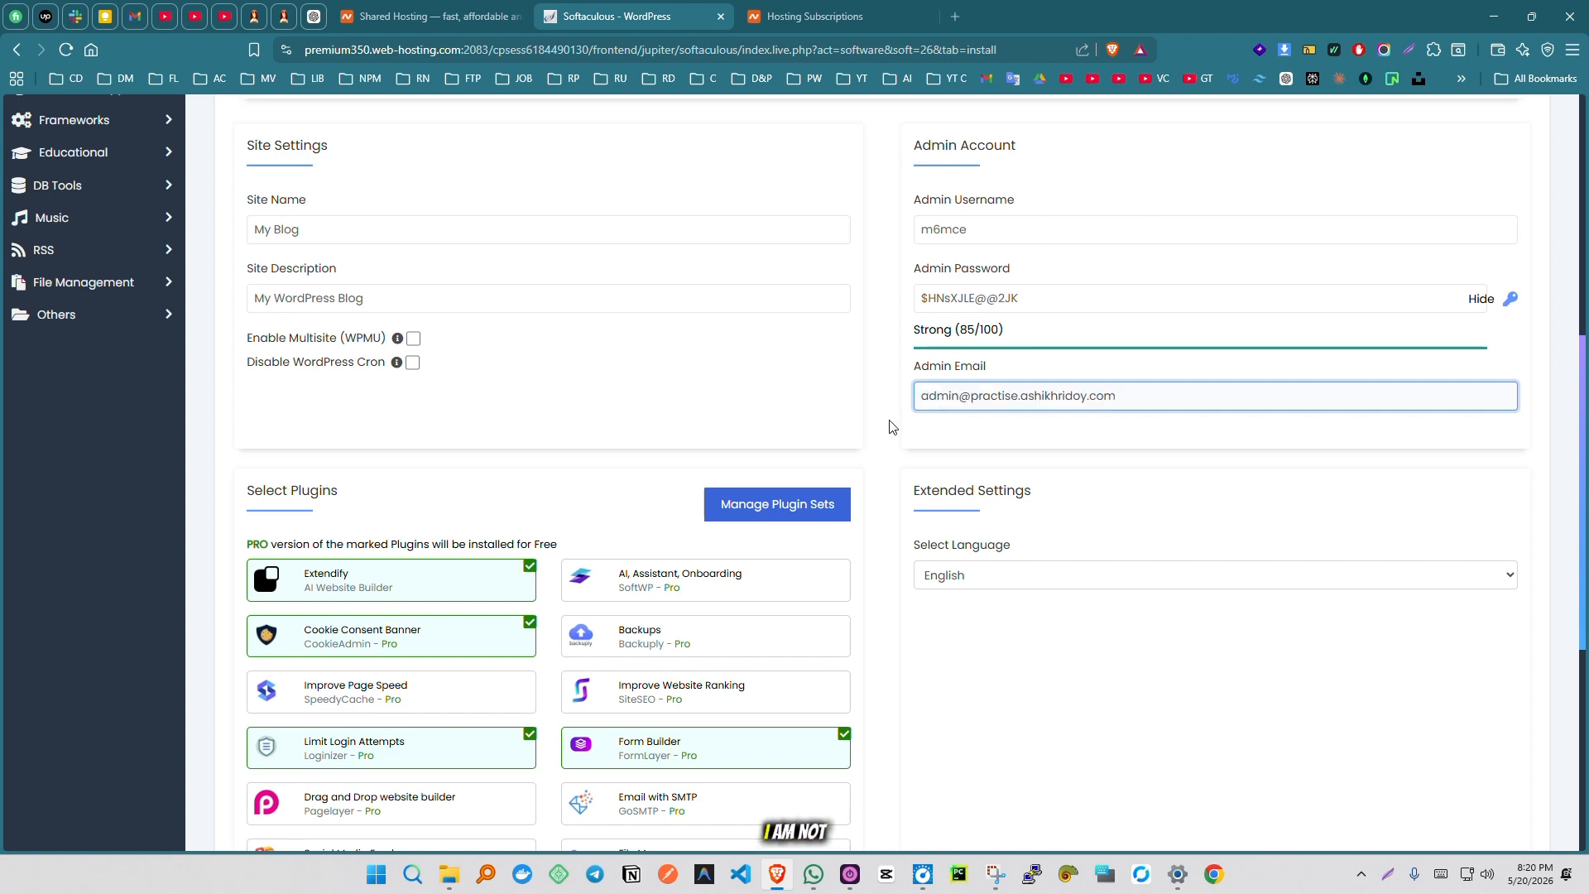
pyautogui.scroll(-6, 888, 430)
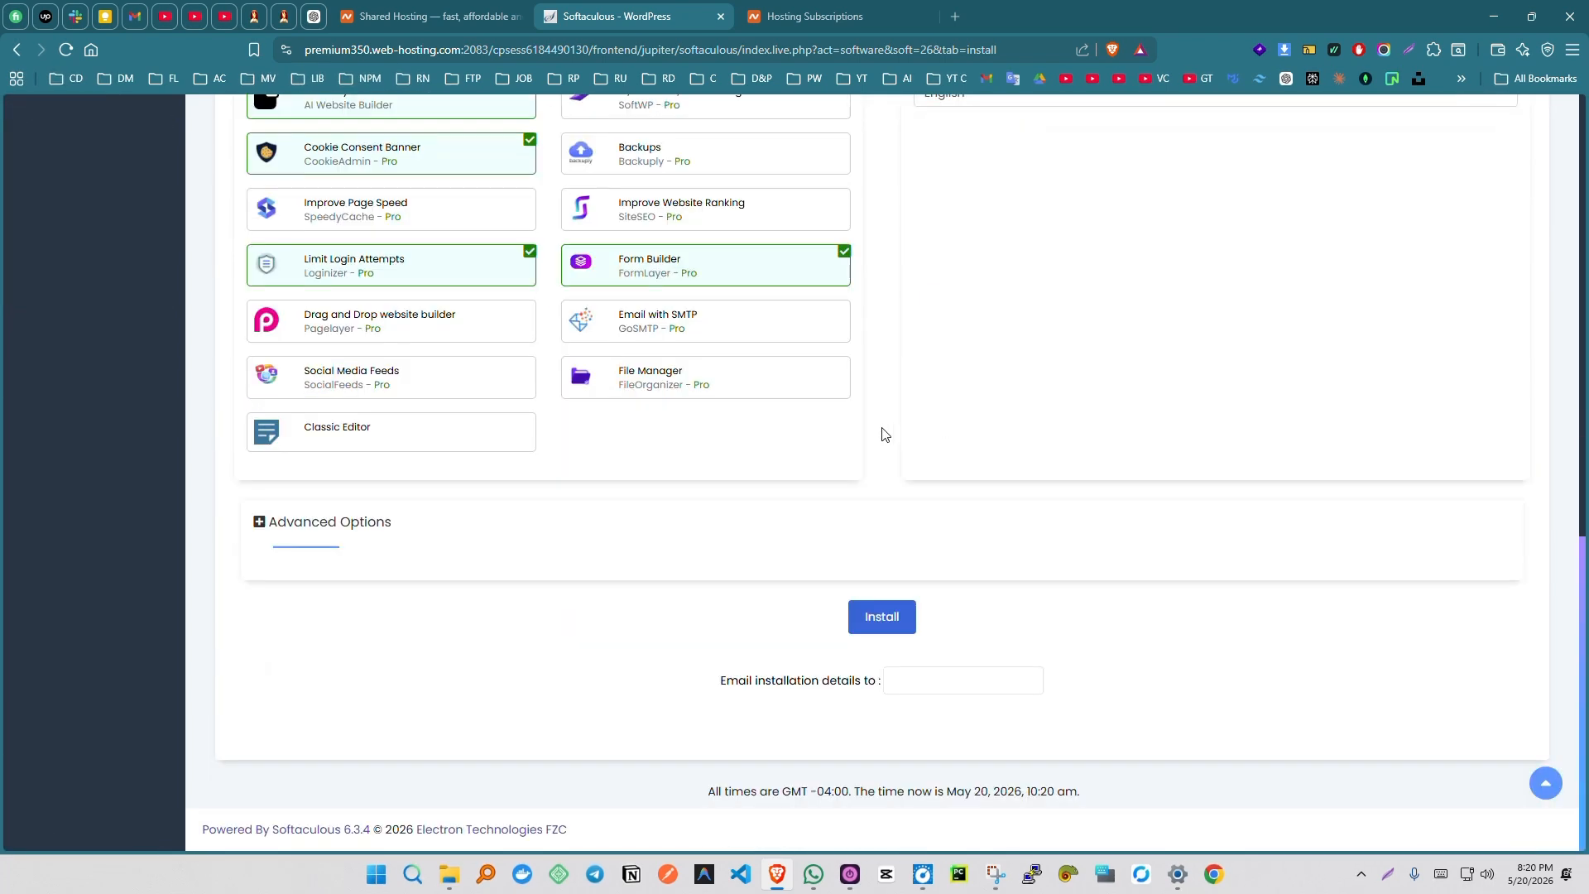
pyautogui.click(882, 623)
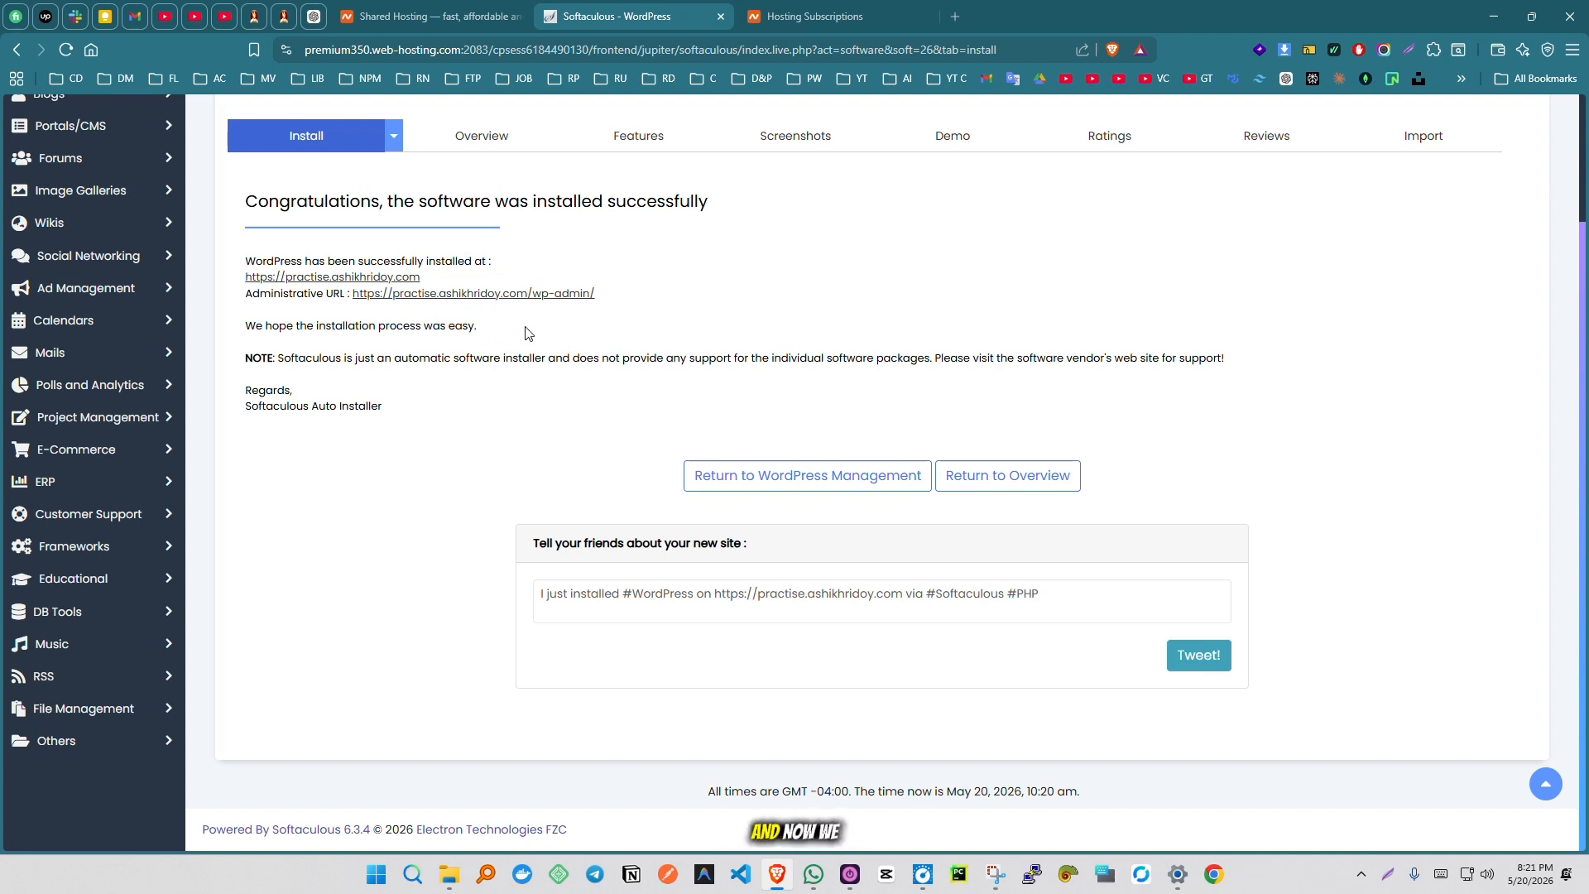
# - Open the installed site in a new tab placed before the Softaculous tab and continue past the certificate warning
pyautogui.middleClick(387, 278)
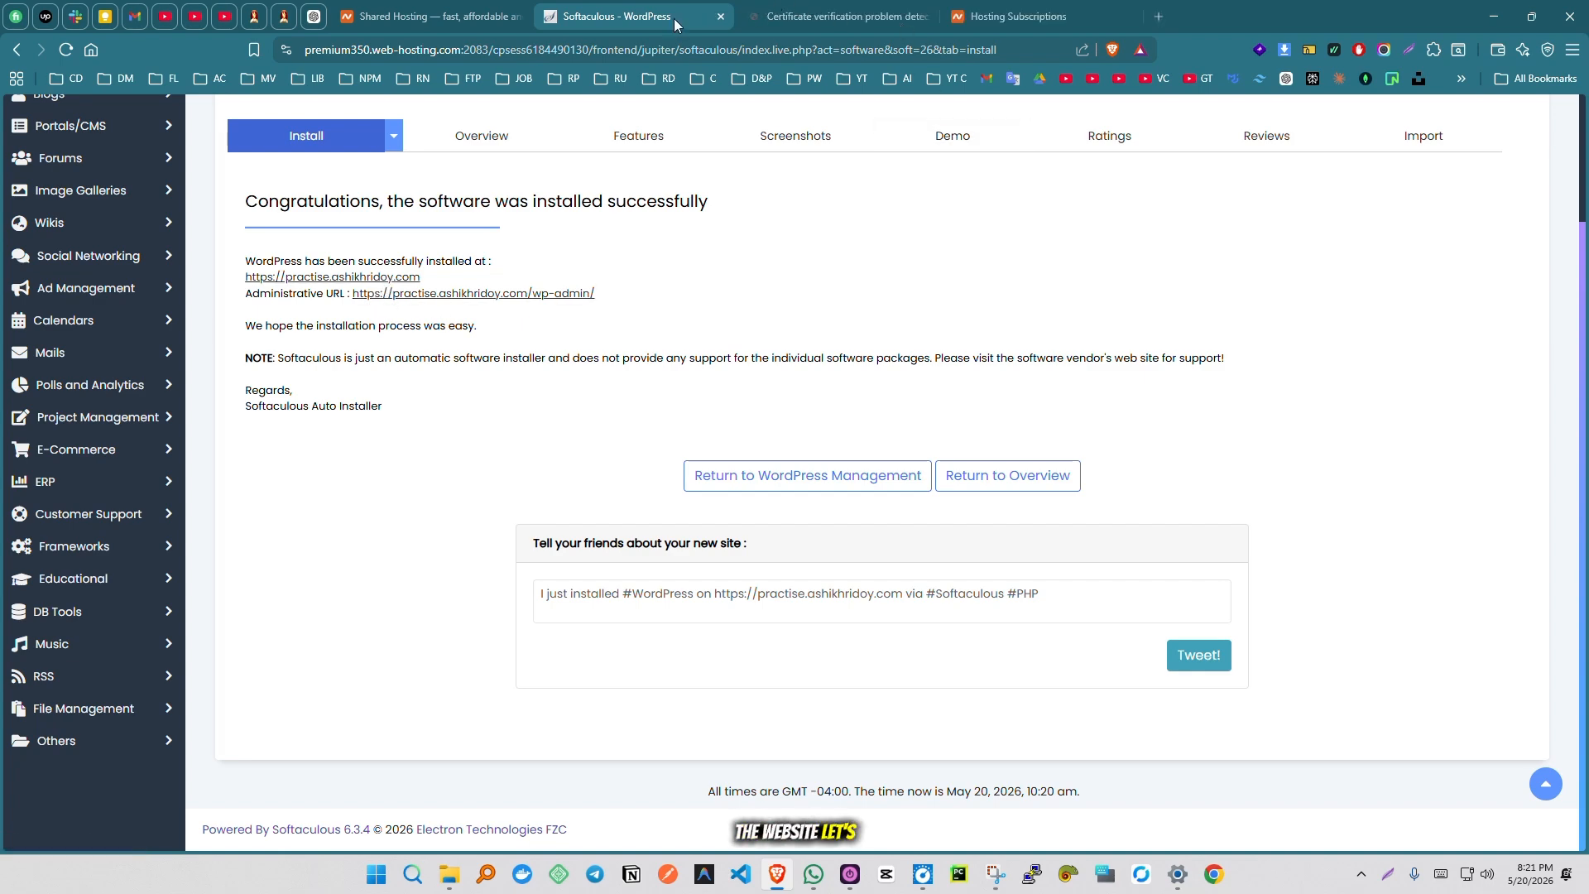
pyautogui.moveTo(635, 15); pyautogui.dragTo(790, 15)
pyautogui.click(637, 16)
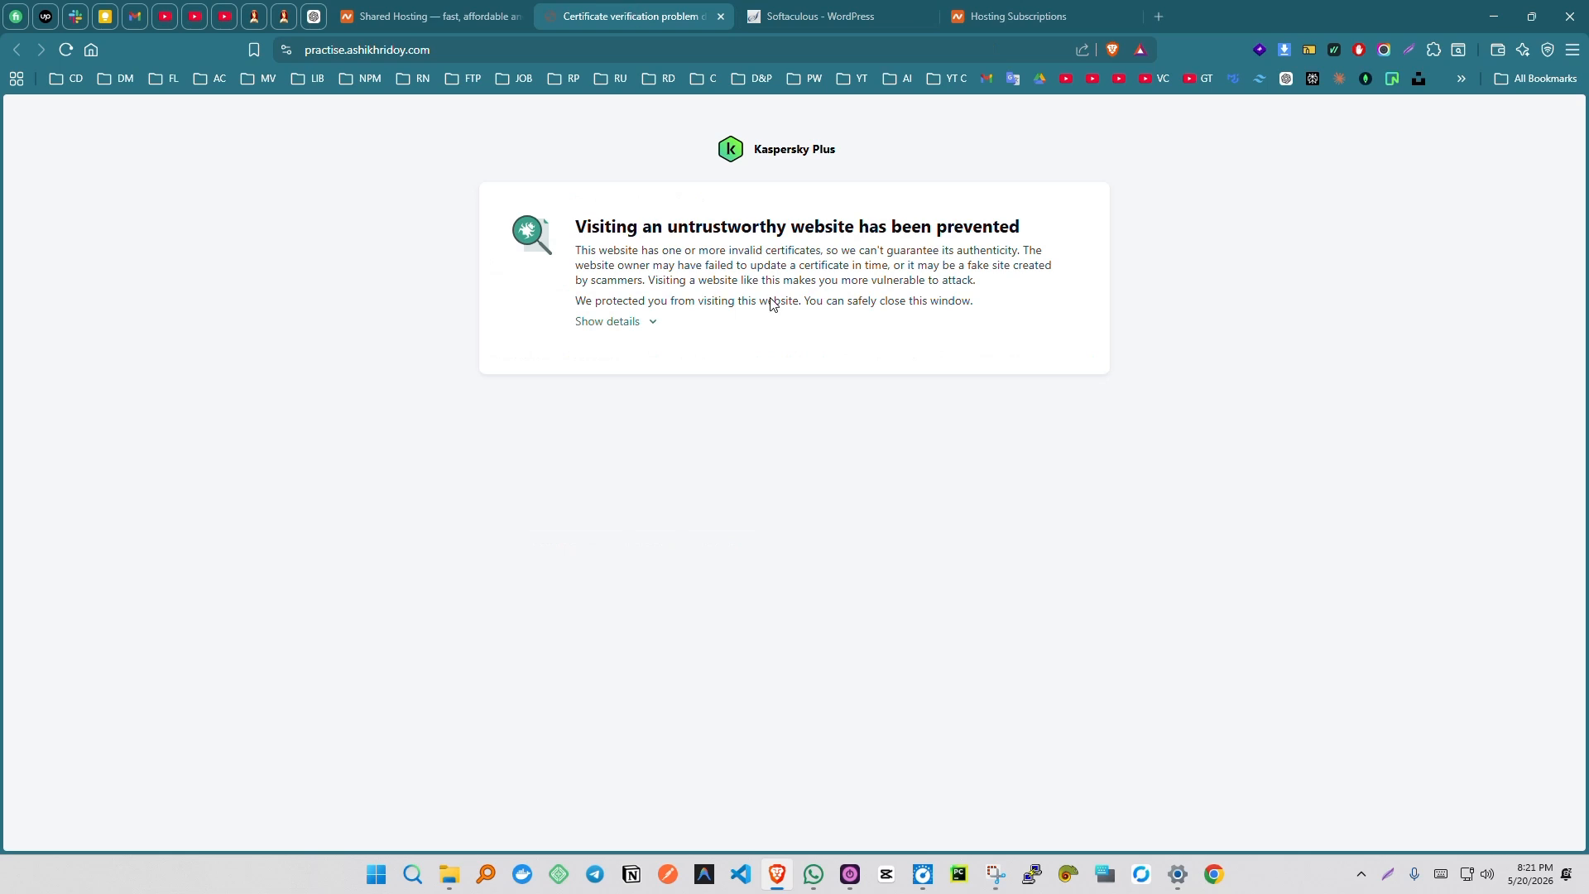
pyautogui.click(622, 328)
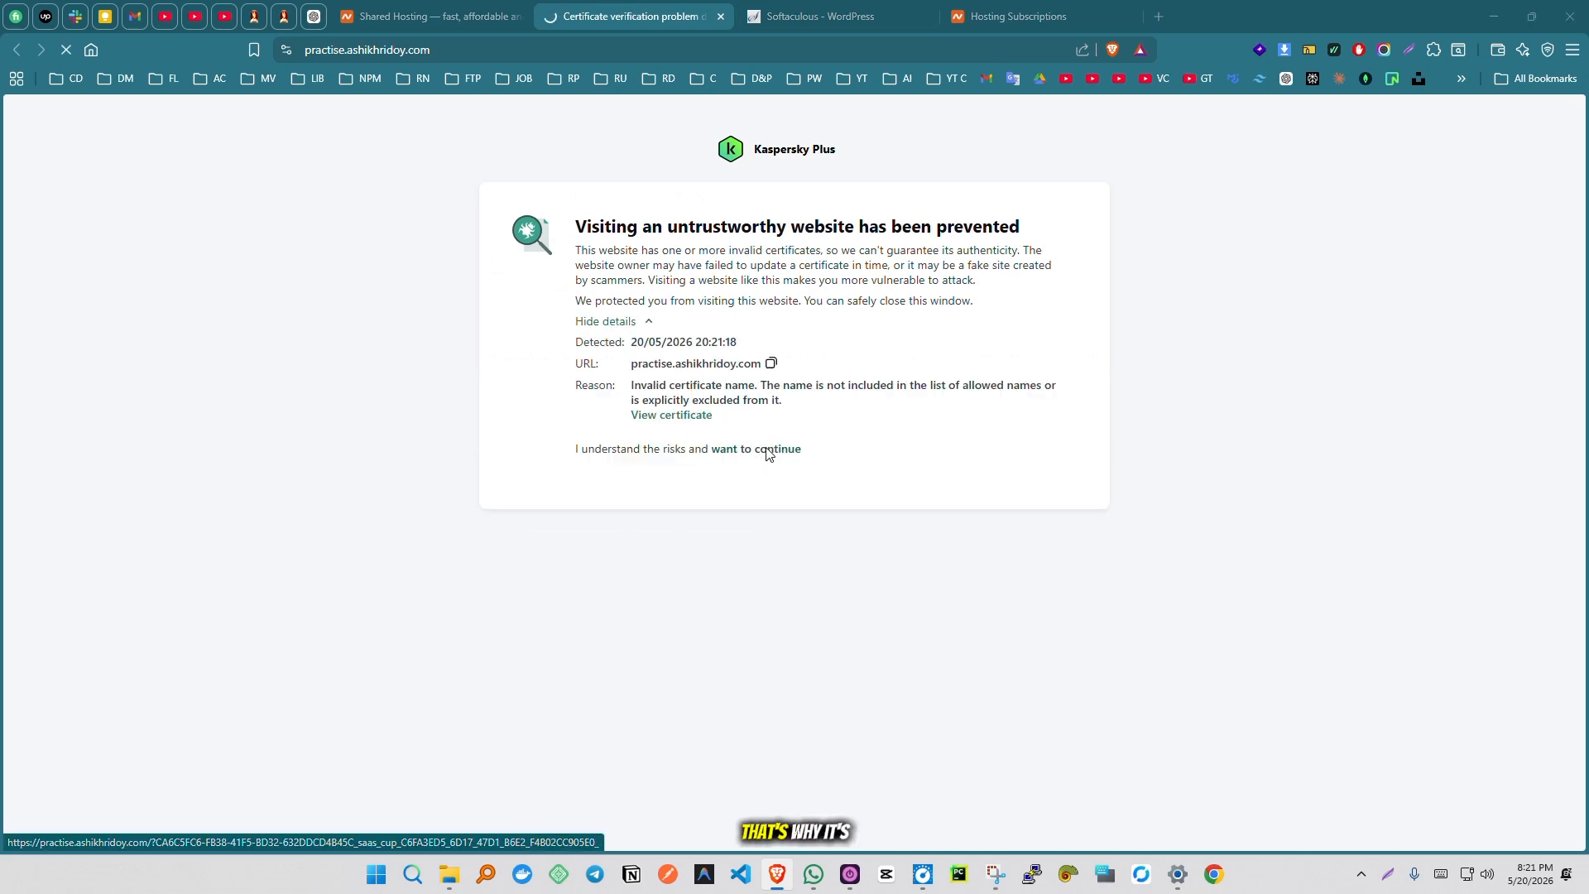
pyautogui.click(768, 454)
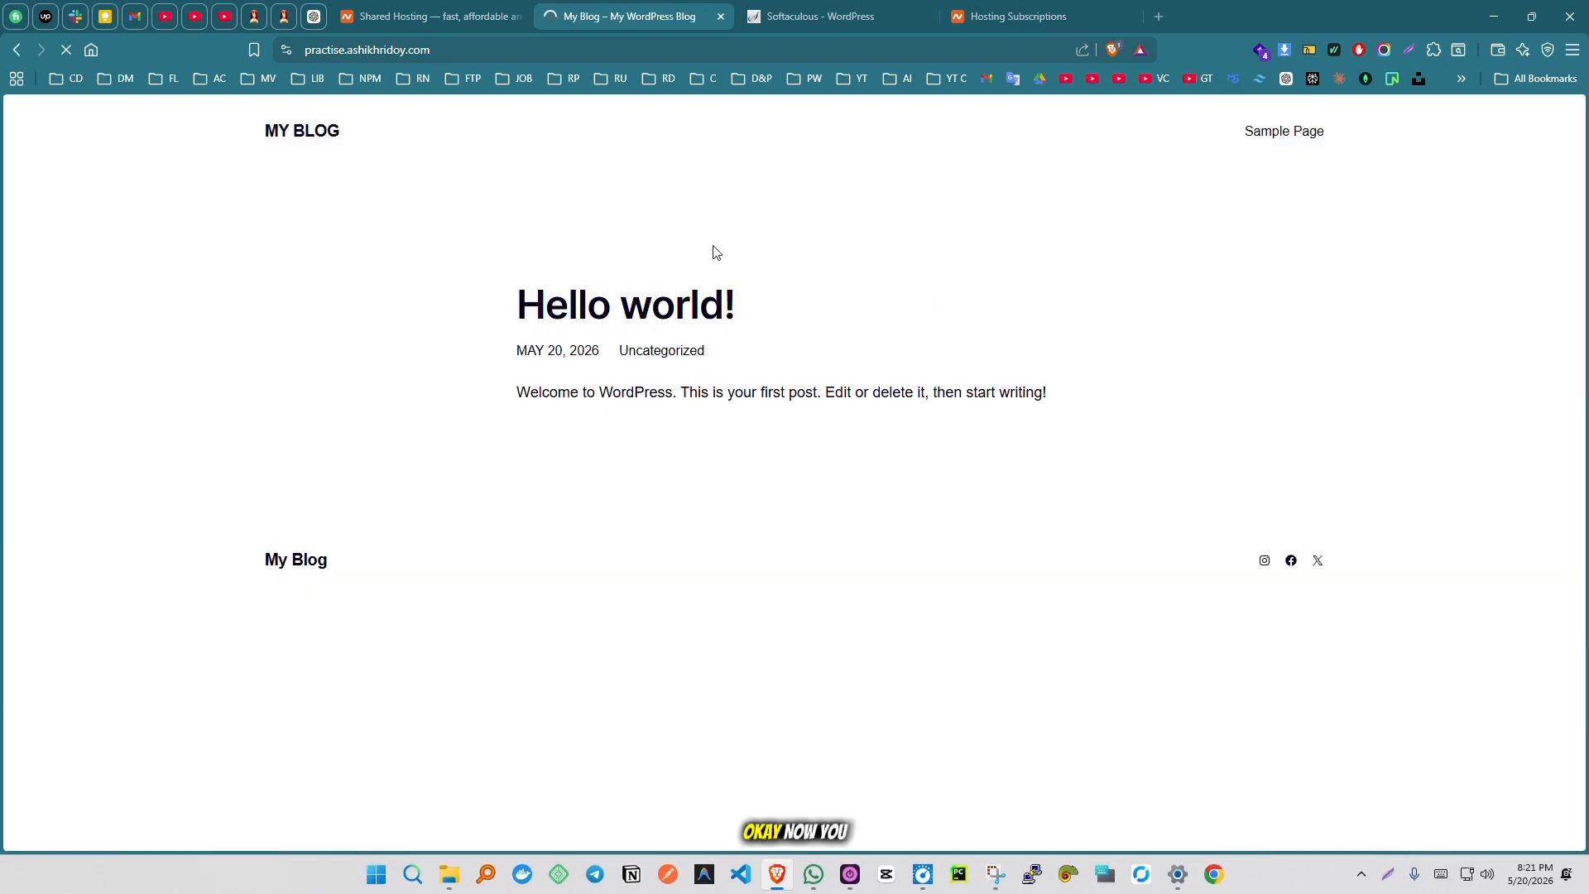
# - Open the site's WordPress login page by adding /wp-admin to its address
pyautogui.click(623, 46)
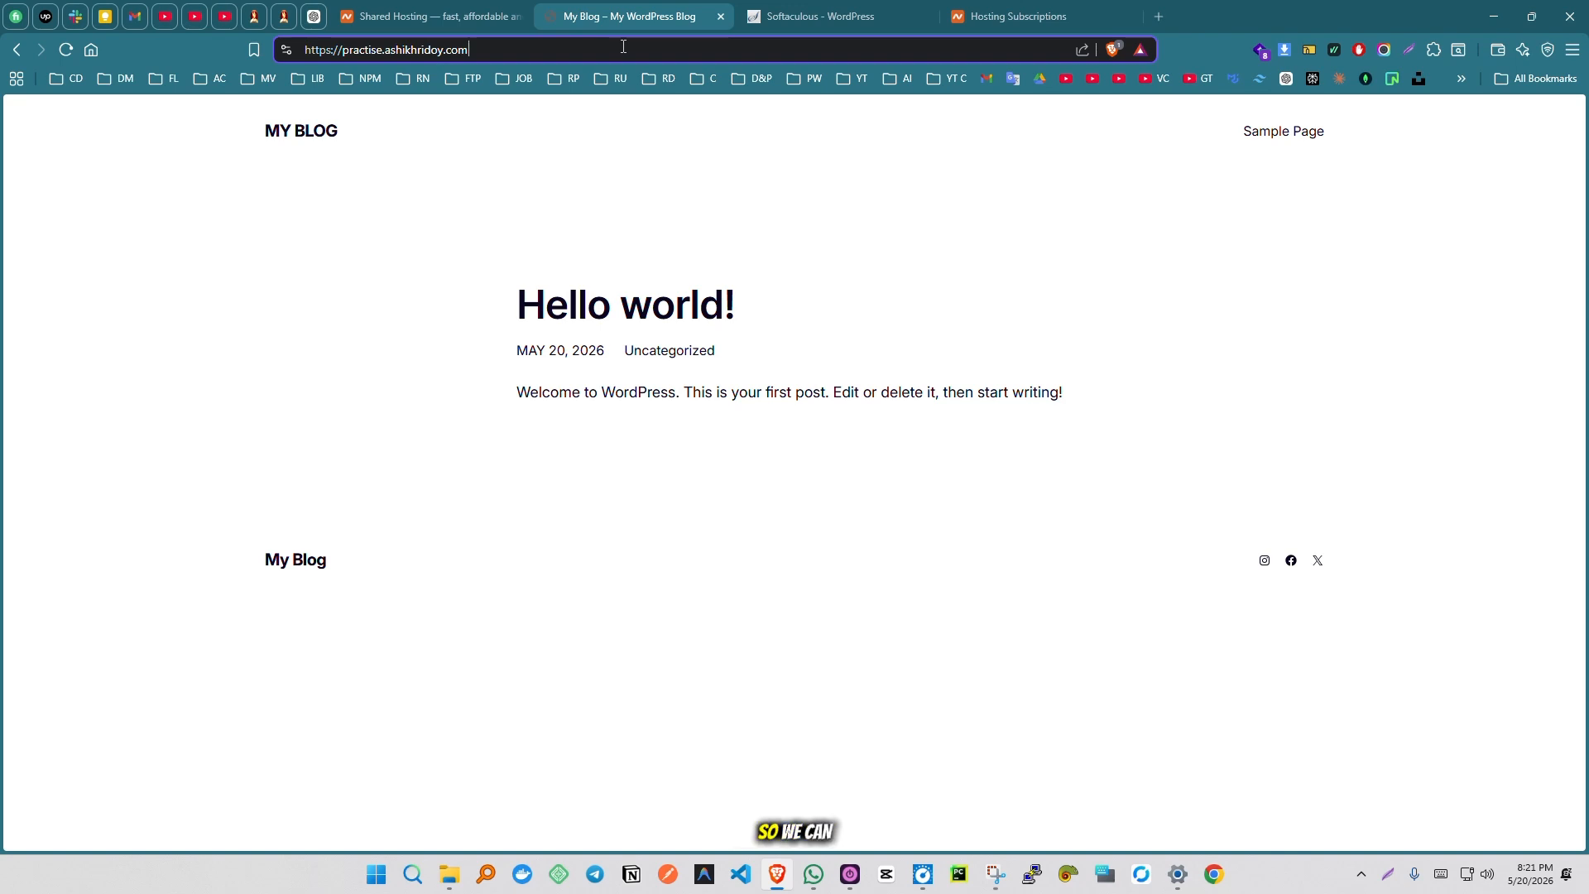
pyautogui.write('/wp-a')
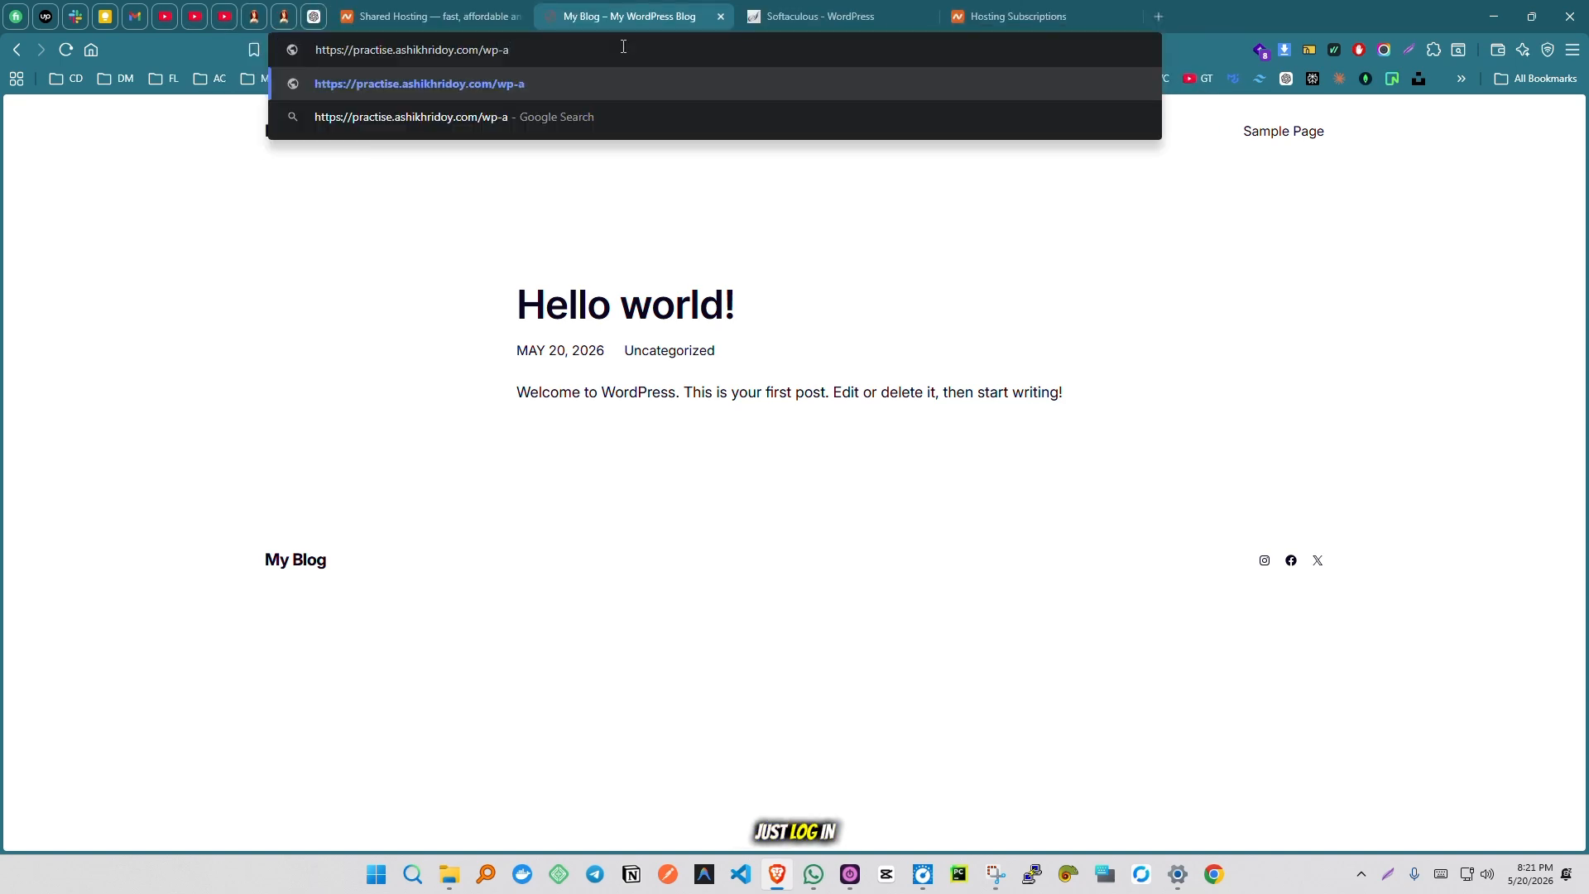
pyautogui.write('dmin')
pyautogui.press('Return')
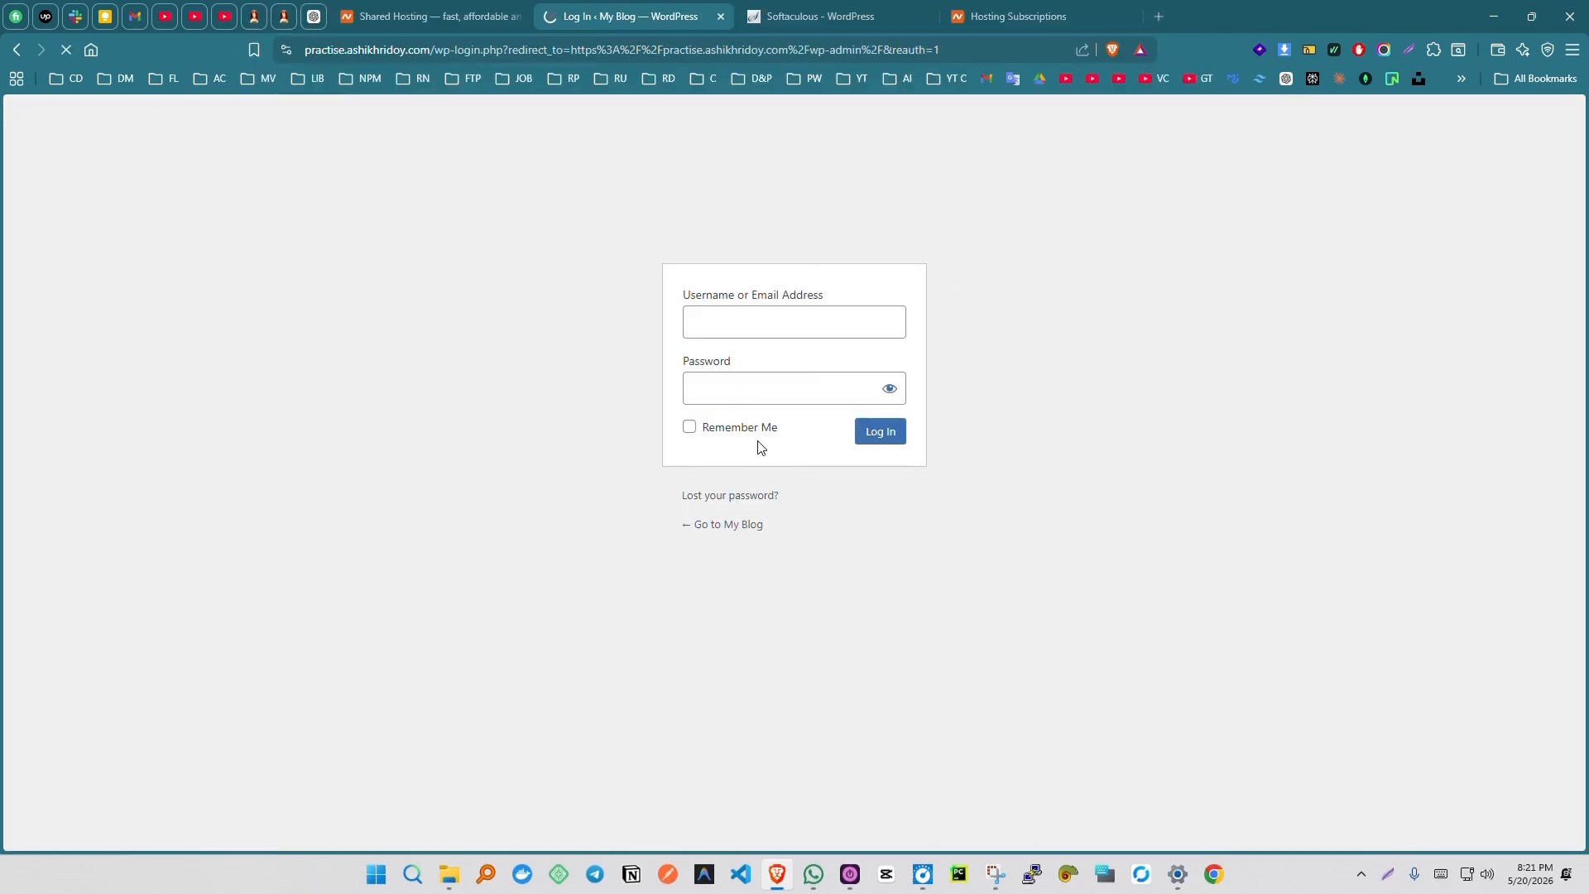
# - Log in to WordPress with the copied admin username and password, with Remember Me enabled
pyautogui.click(754, 328)
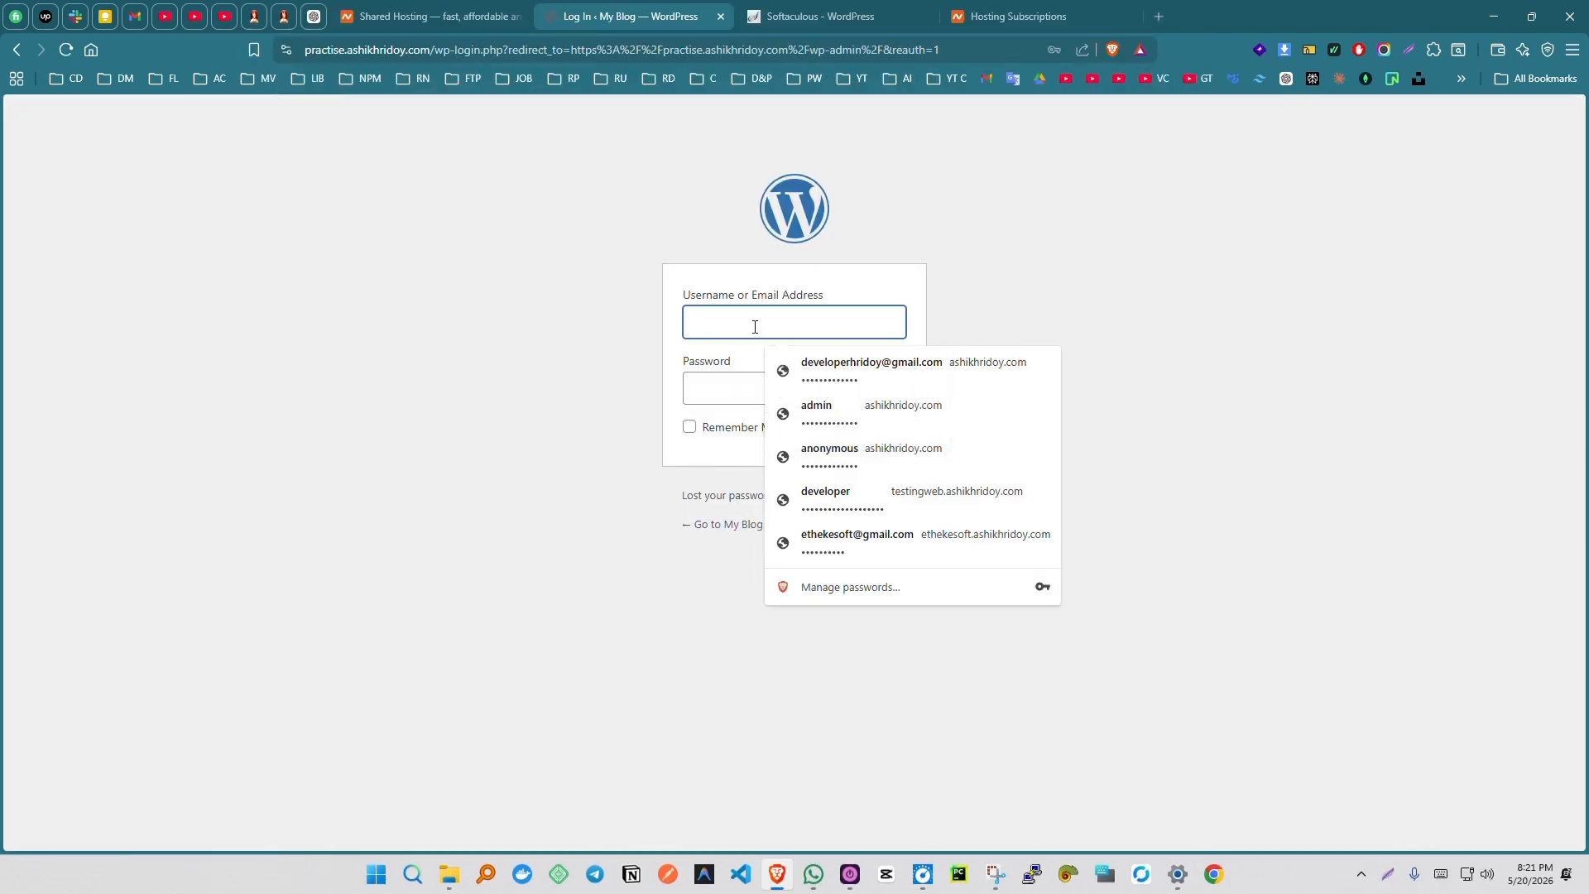
pyautogui.press('super+v')
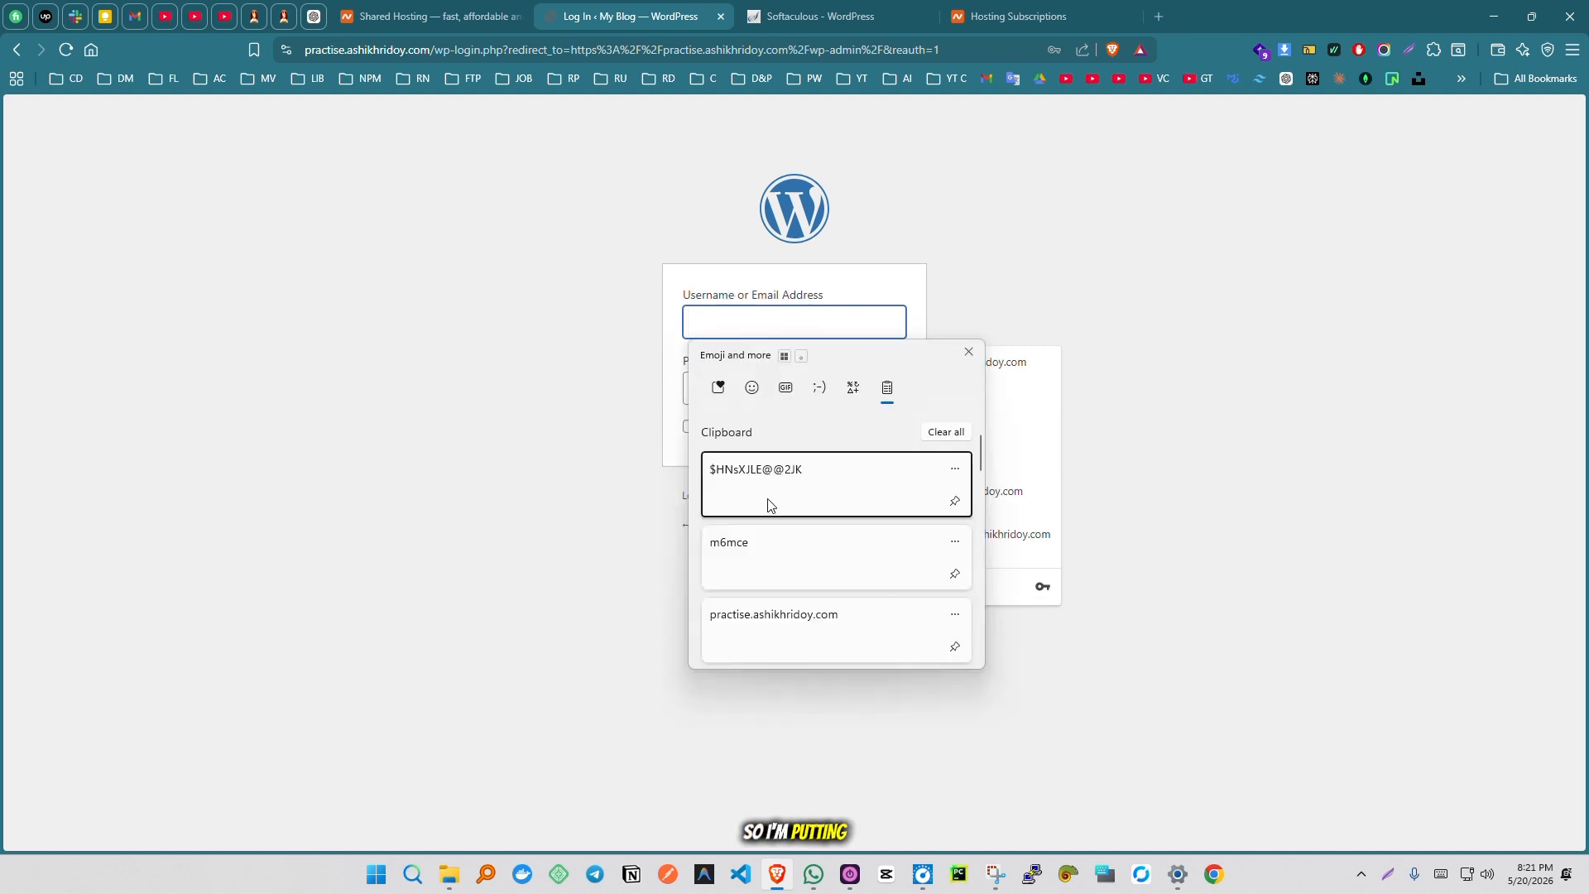
pyautogui.click(773, 553)
pyautogui.click(752, 384)
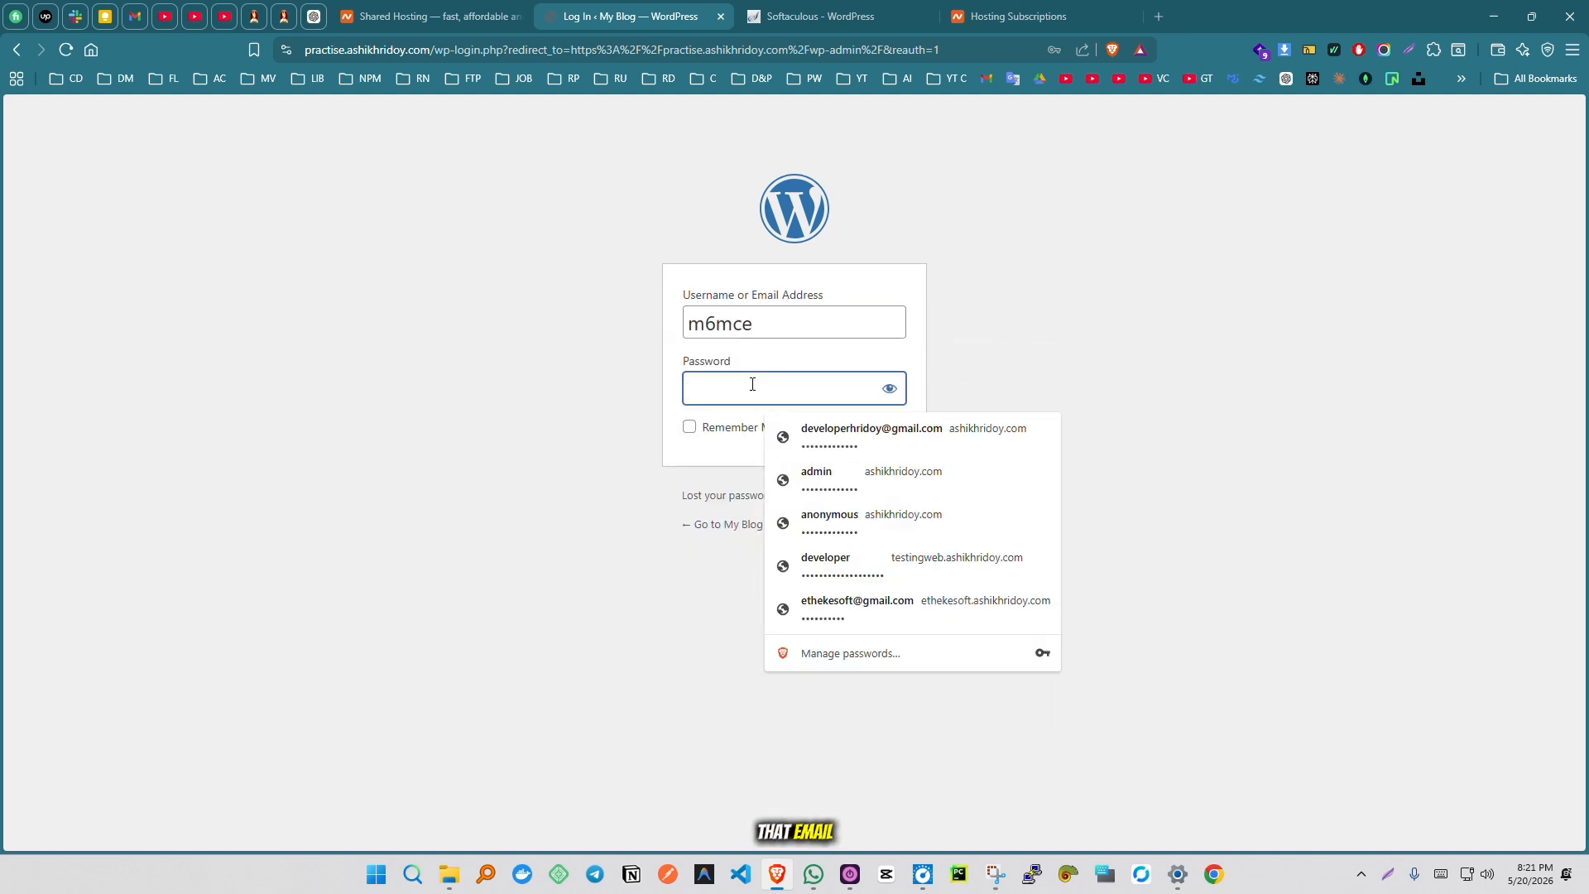
pyautogui.press('super+v')
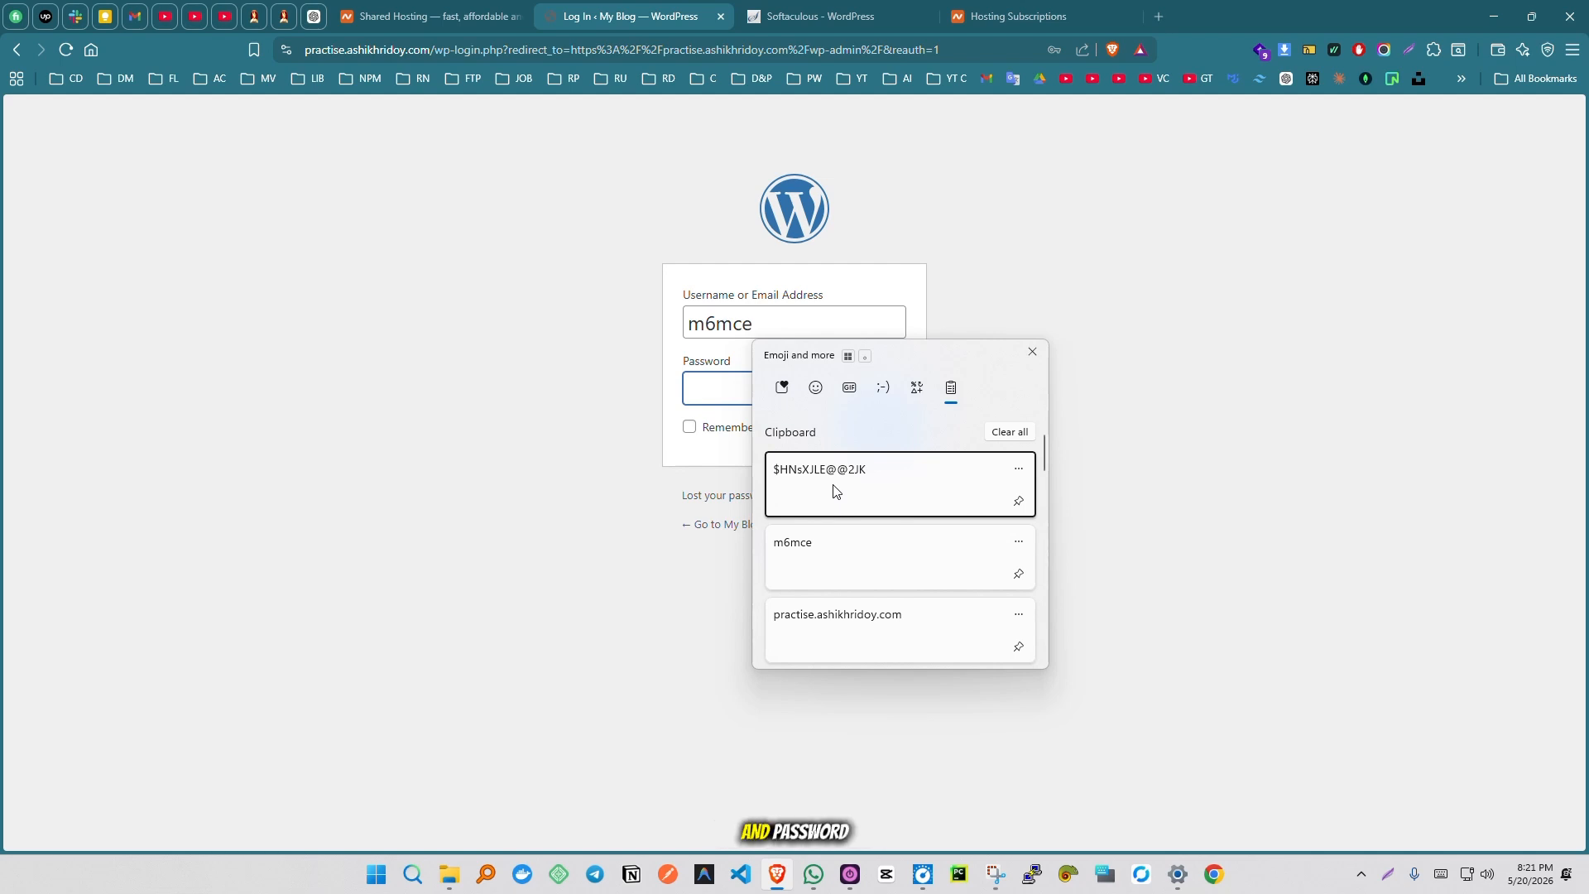
pyautogui.click(782, 466)
pyautogui.click(689, 427)
pyautogui.click(889, 437)
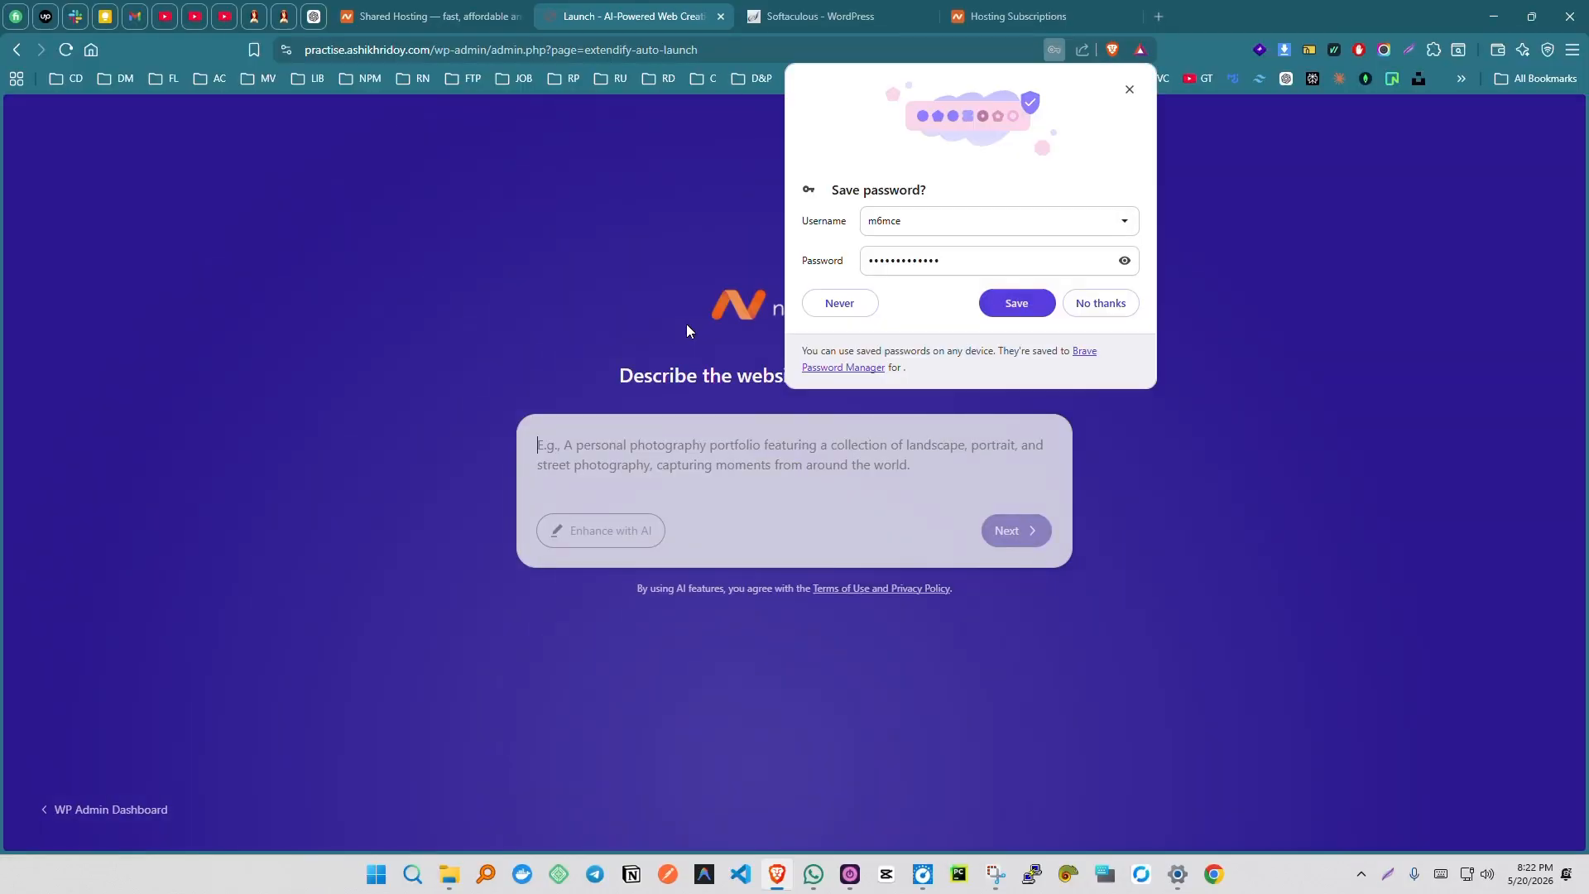
# - Save the login in the browser's password manager and leave the AI site builder for the WP Admin Dashboard
pyautogui.click(1026, 306)
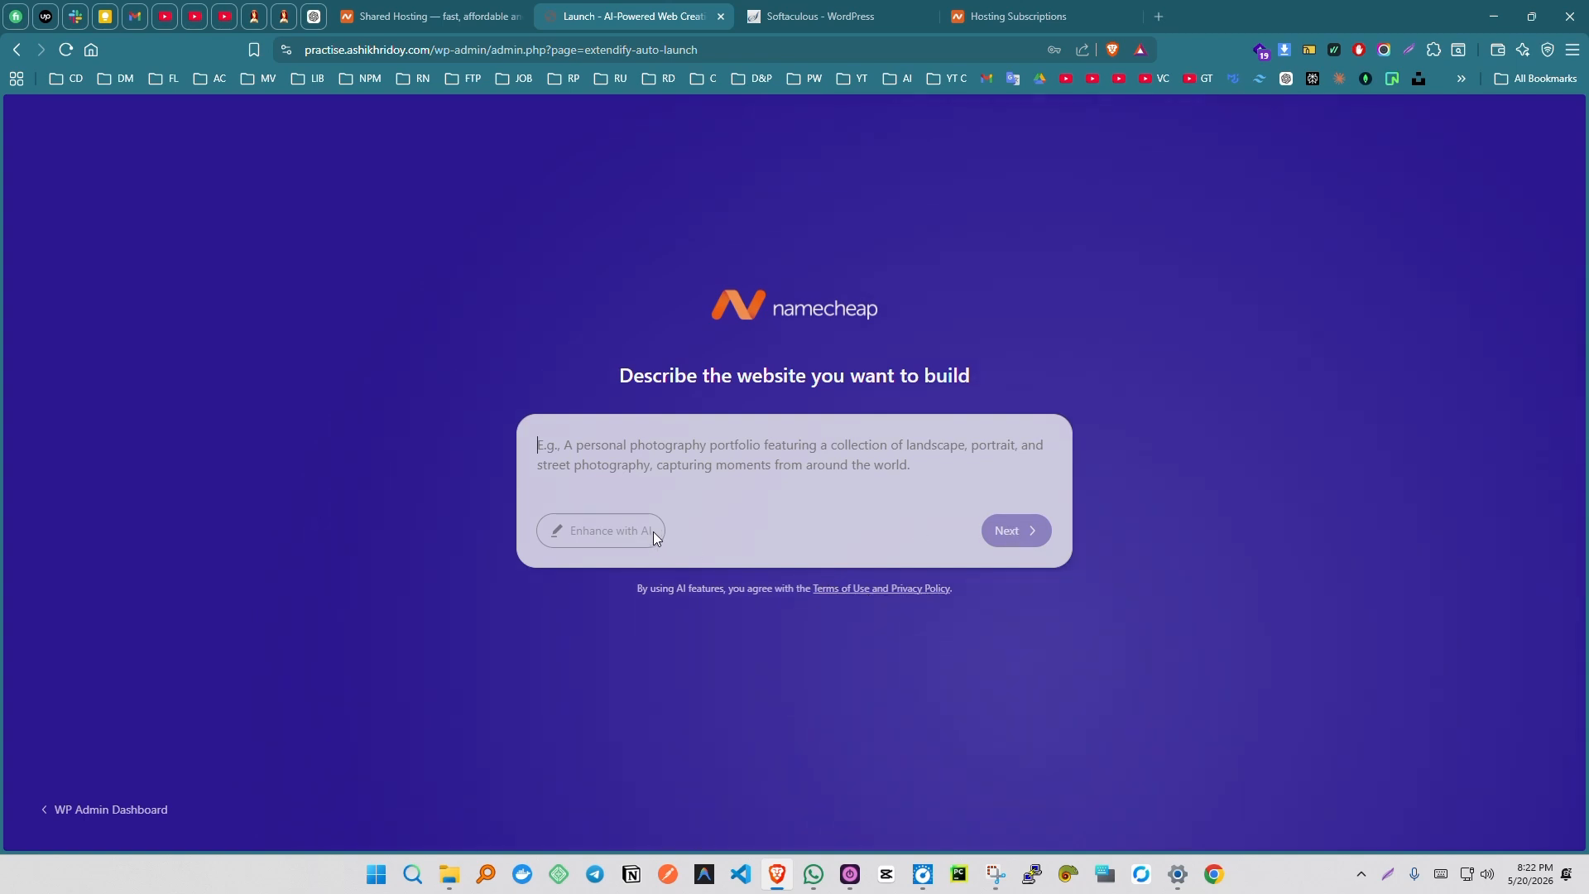
pyautogui.click(120, 817)
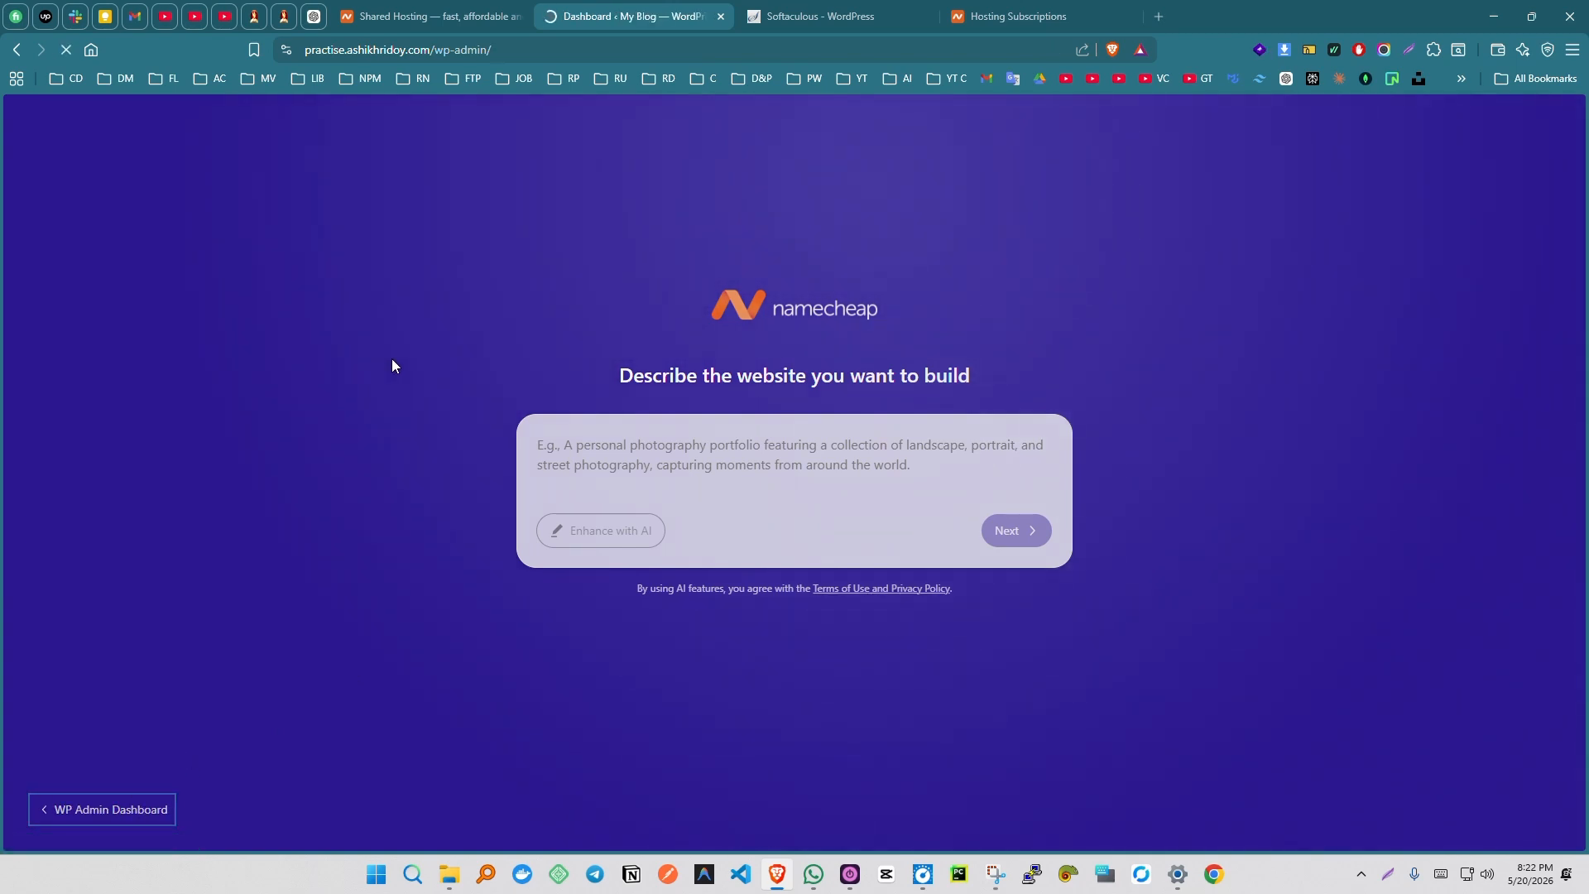